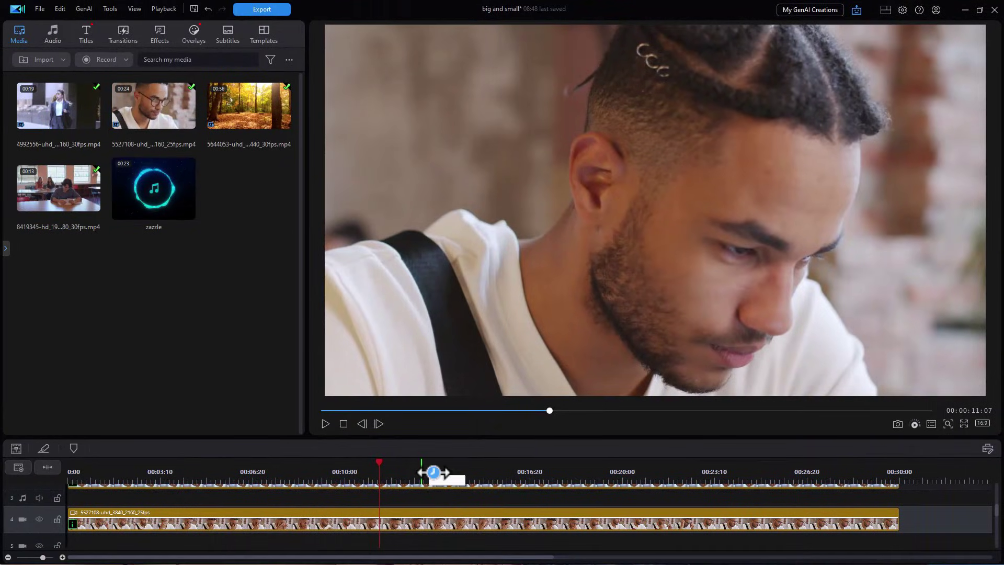
Step: Enlarge the timeline area to show all tracks and play a short preview from about 4 seconds
{"action": "left_click_drag", "start_coordinate": [457, 437], "coordinate": [471, 284]}
{"action": "left_click_drag", "start_coordinate": [1000, 424], "coordinate": [998, 341]}
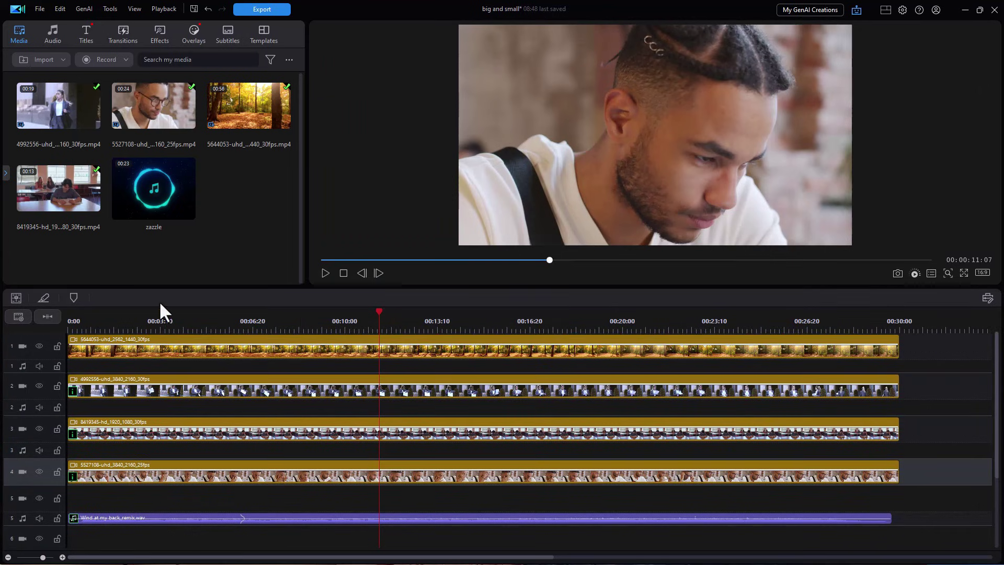
{"action": "left_click", "coordinate": [181, 314]}
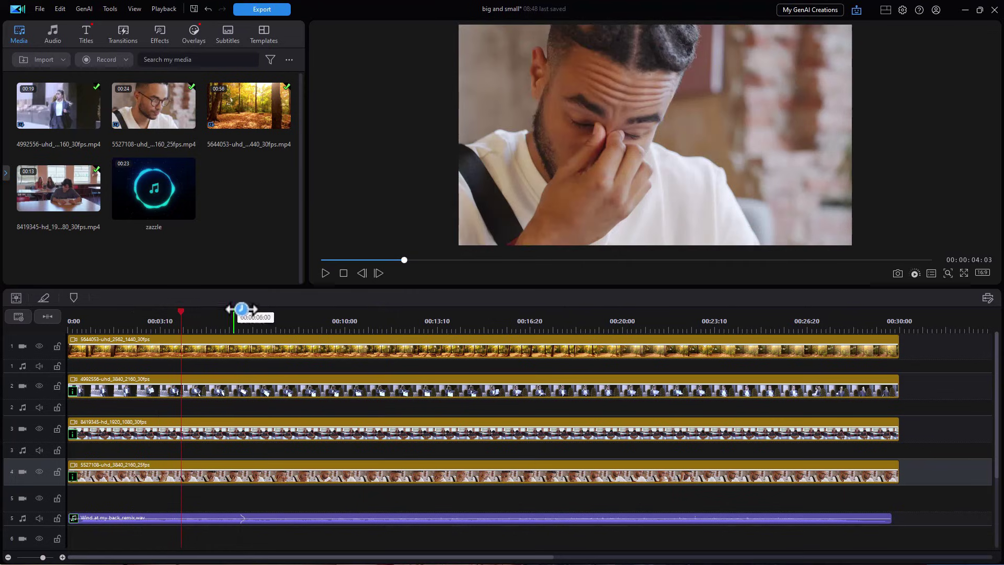
{"action": "left_click", "coordinate": [326, 271]}
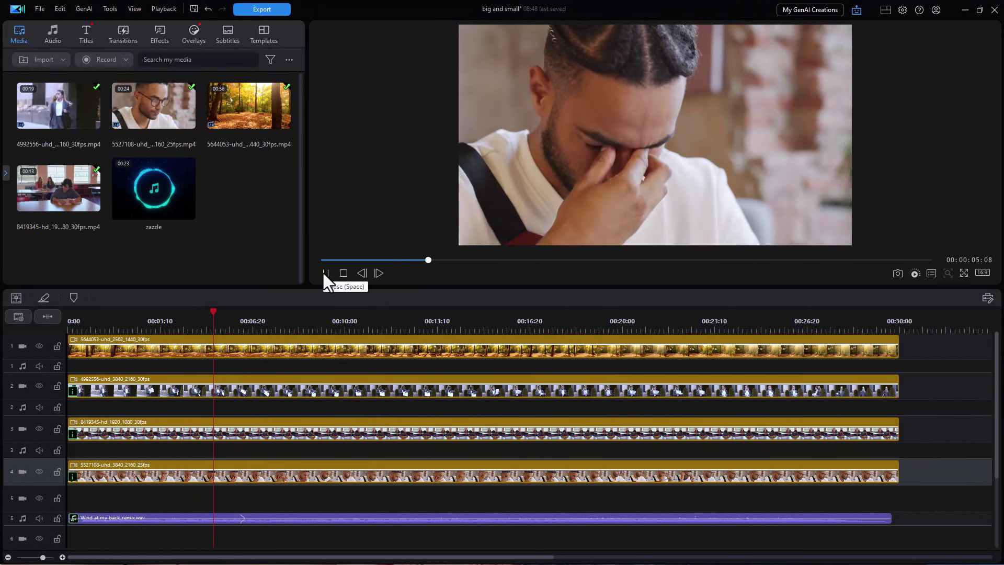
{"action": "left_click", "coordinate": [325, 273]}
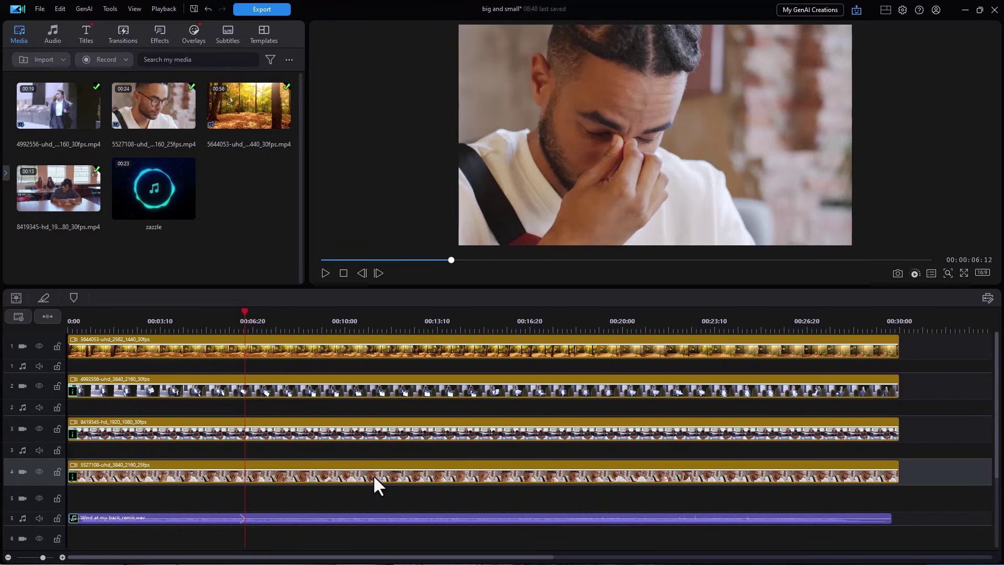
Step: Show 2 x 2 grid lines on the preview and shrink the track 4 clip into the upper-left quadrant
{"action": "left_click", "coordinate": [405, 476]}
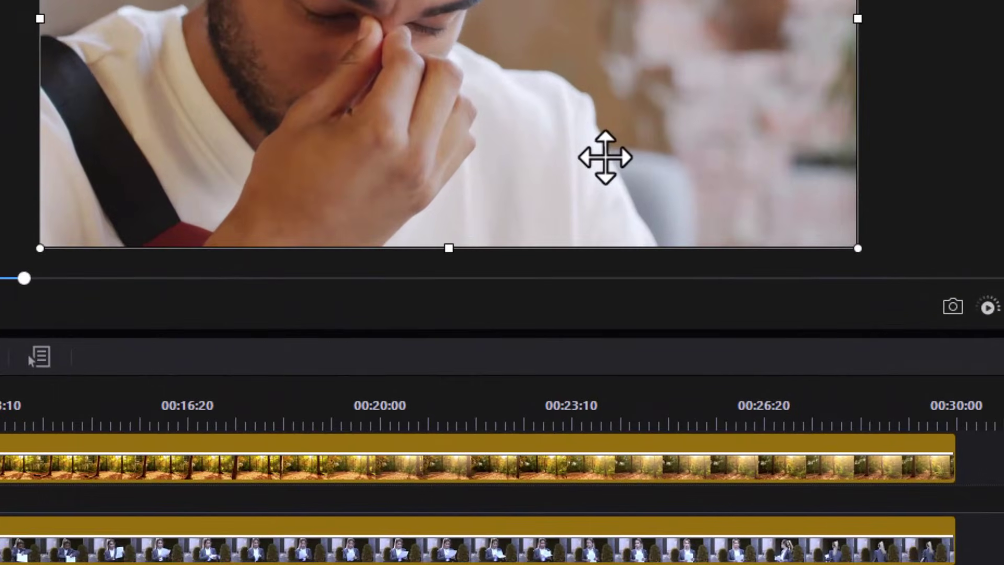
{"action": "right_click", "coordinate": [731, 202]}
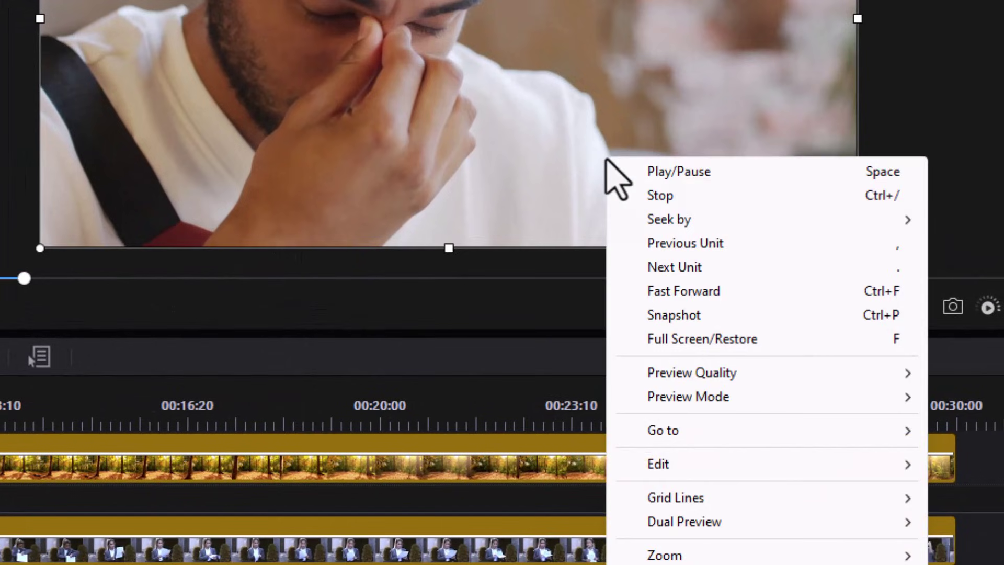
{"action": "mouse_move", "coordinate": [682, 499]}
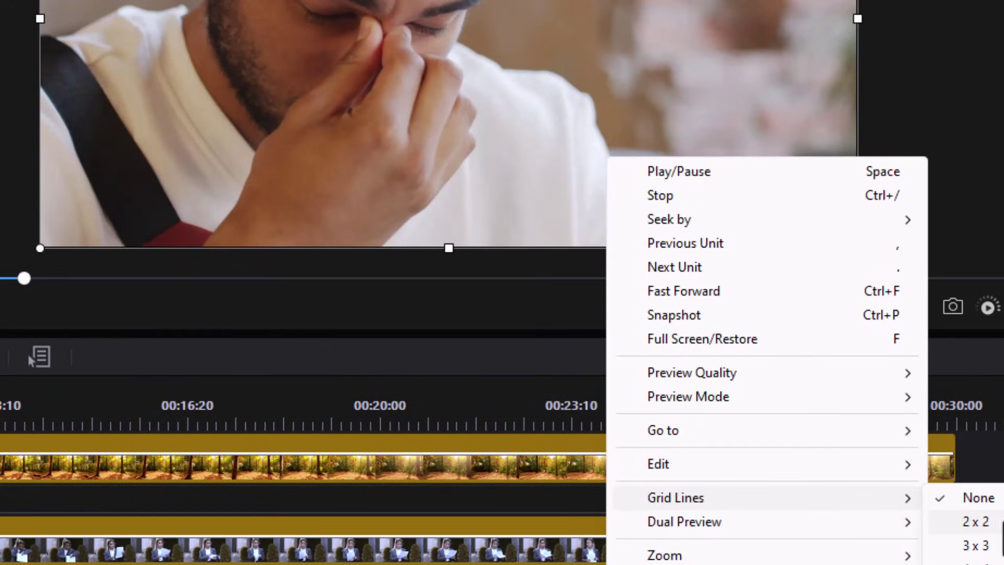
{"action": "left_click", "coordinate": [988, 522]}
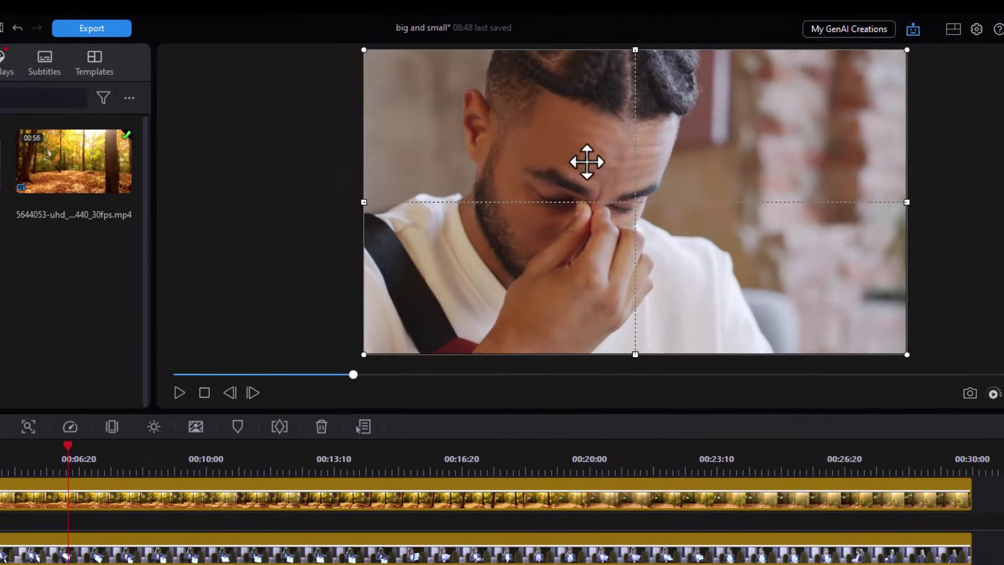
{"action": "left_click_drag", "start_coordinate": [907, 354], "coordinate": [609, 200]}
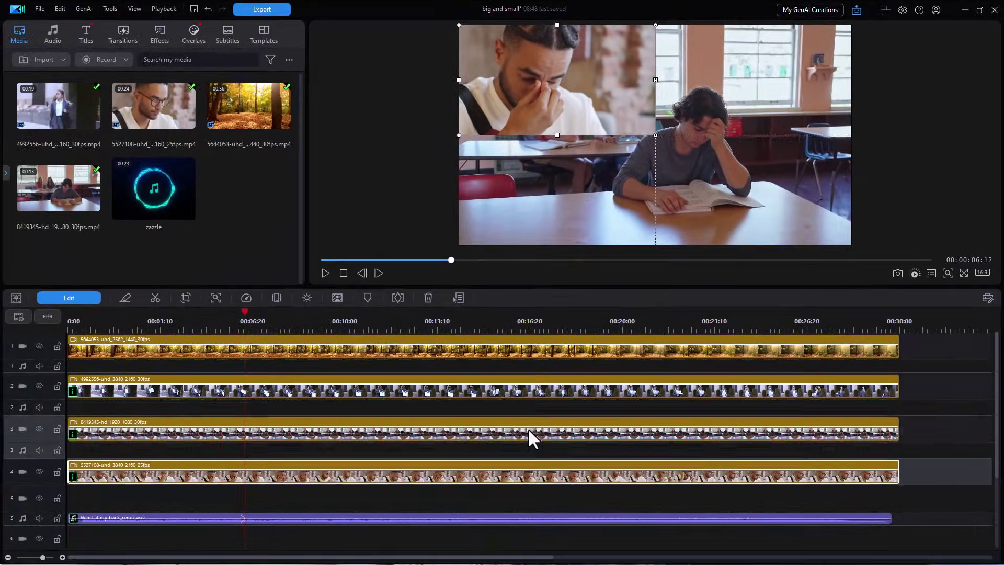
Step: Shrink the clips on tracks 3, 2 and 1 into the upper-right, lower-right and lower-left quadrants respectively, and preview the split screen
{"action": "left_click", "coordinate": [528, 429]}
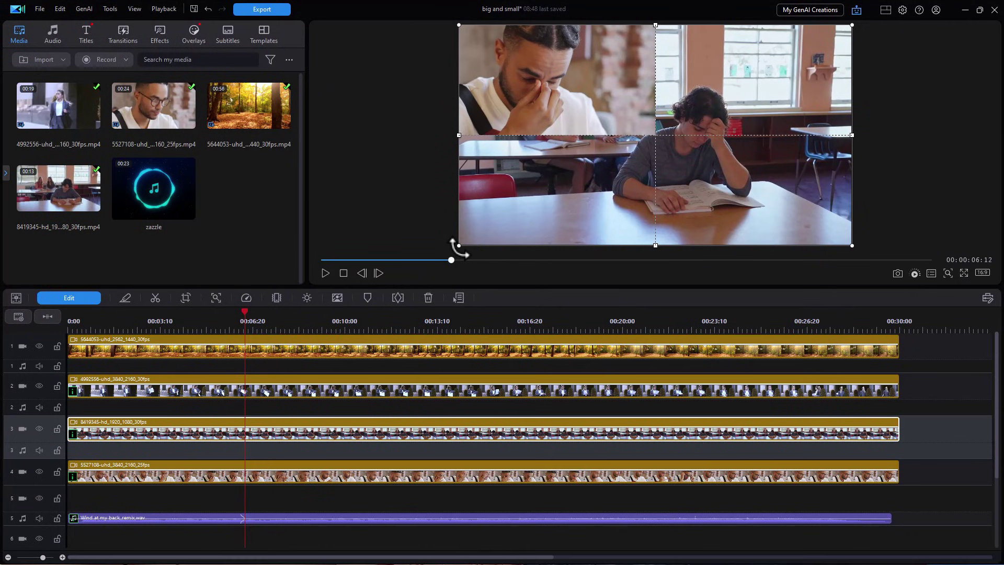
{"action": "left_click_drag", "start_coordinate": [459, 245], "coordinate": [656, 134]}
{"action": "left_click", "coordinate": [606, 203]}
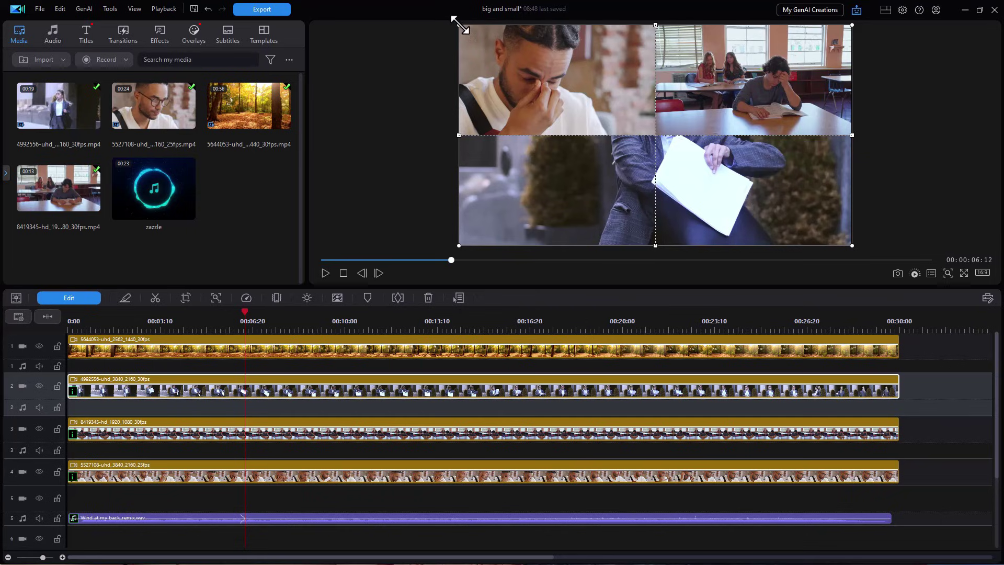
{"action": "left_click_drag", "start_coordinate": [460, 28], "coordinate": [652, 154]}
{"action": "left_click", "coordinate": [589, 195]}
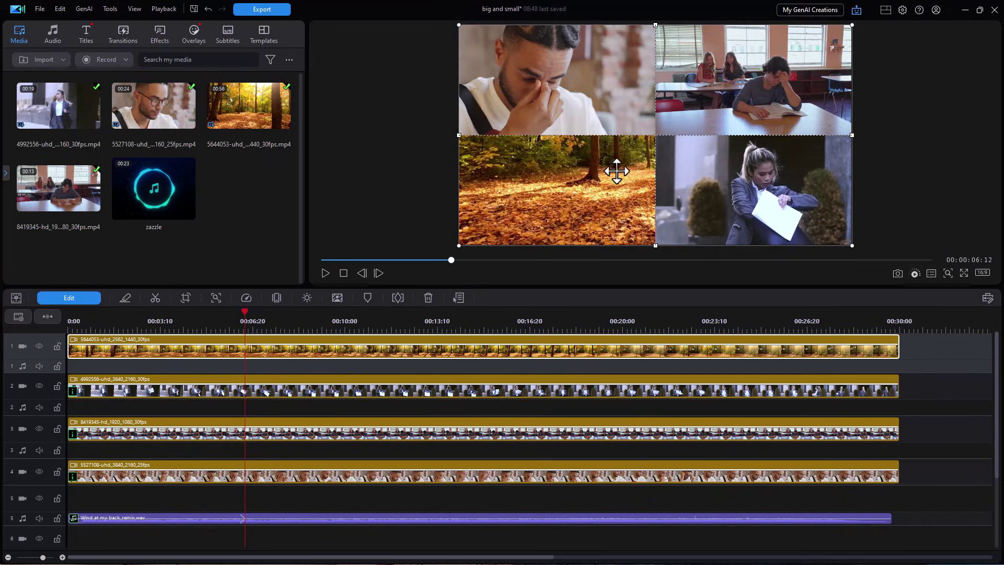
{"action": "left_click_drag", "start_coordinate": [850, 26], "coordinate": [656, 135]}
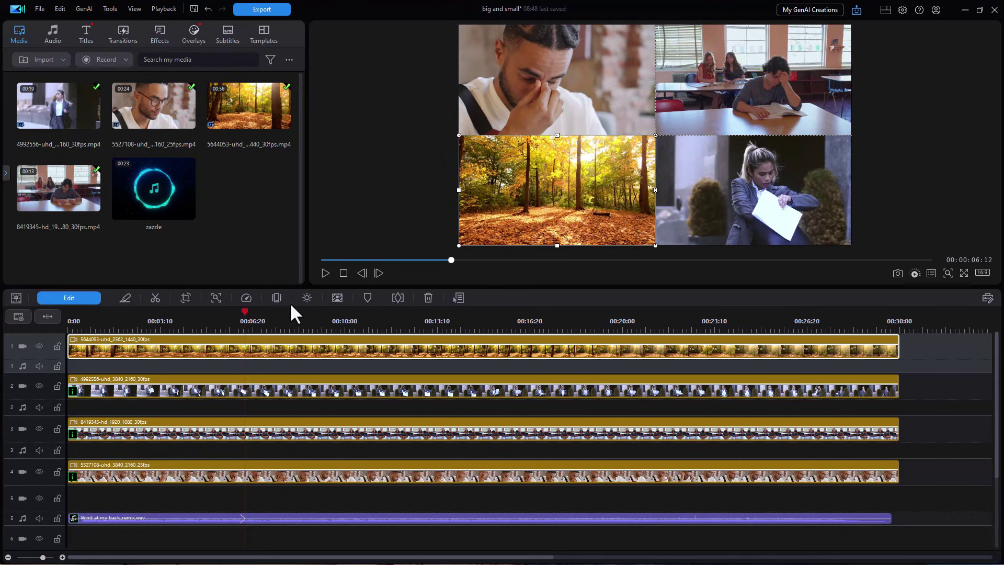
{"action": "left_click", "coordinate": [324, 273]}
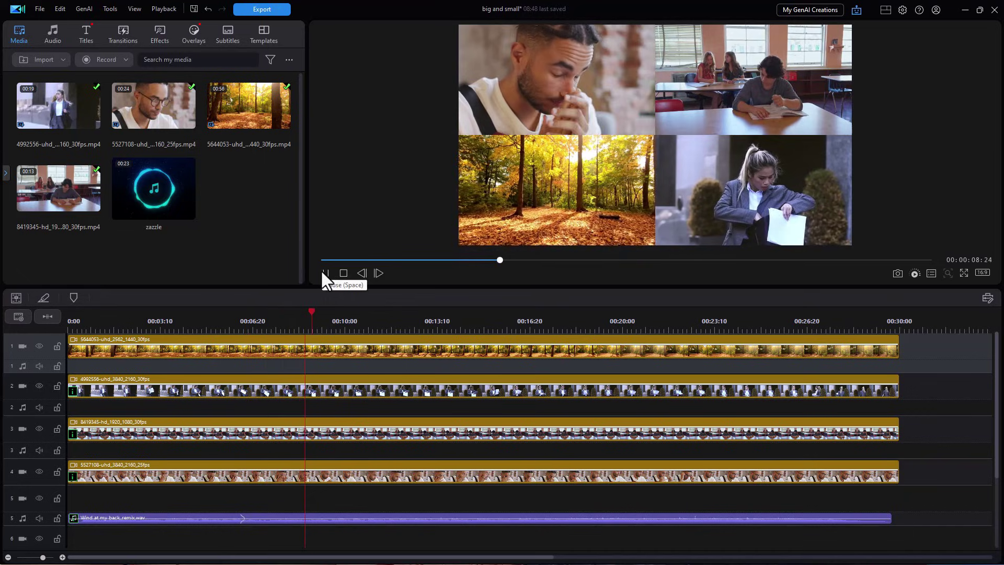
{"action": "left_click", "coordinate": [324, 273]}
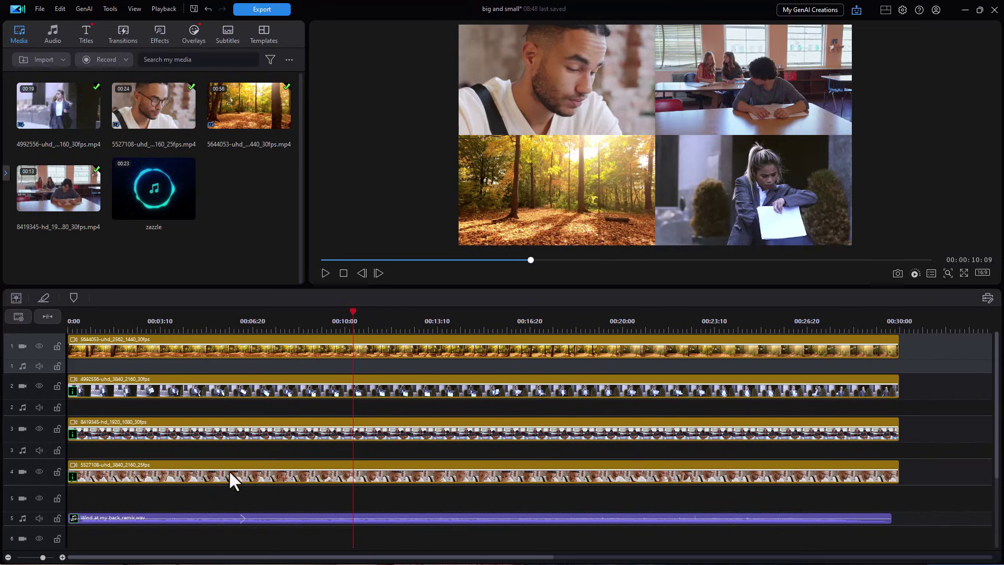
Step: Open the track 4 clip in Advanced Overlay Editing and add Position and Scale keyframes at its start
{"action": "left_click", "coordinate": [283, 472]}
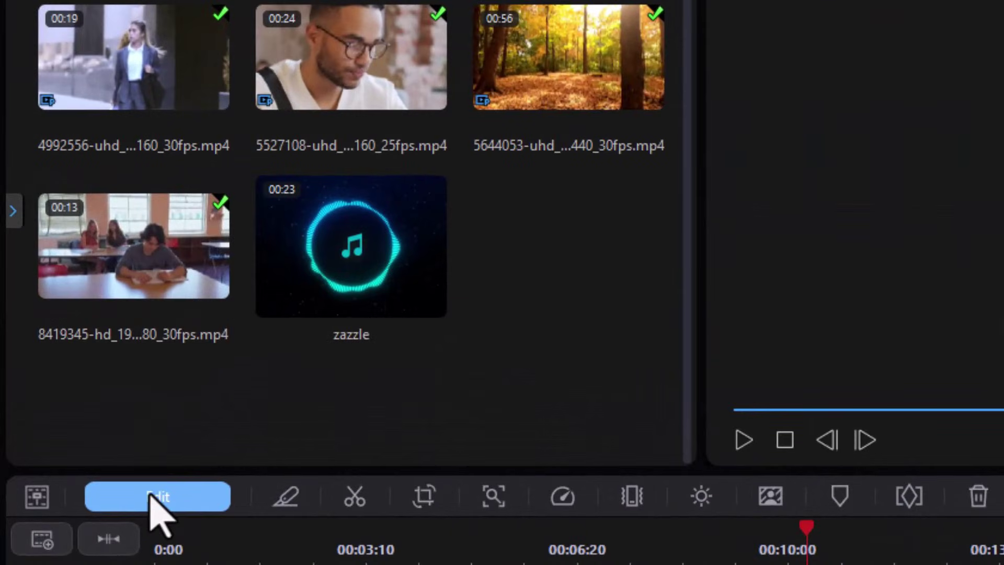
{"action": "left_click", "coordinate": [80, 335]}
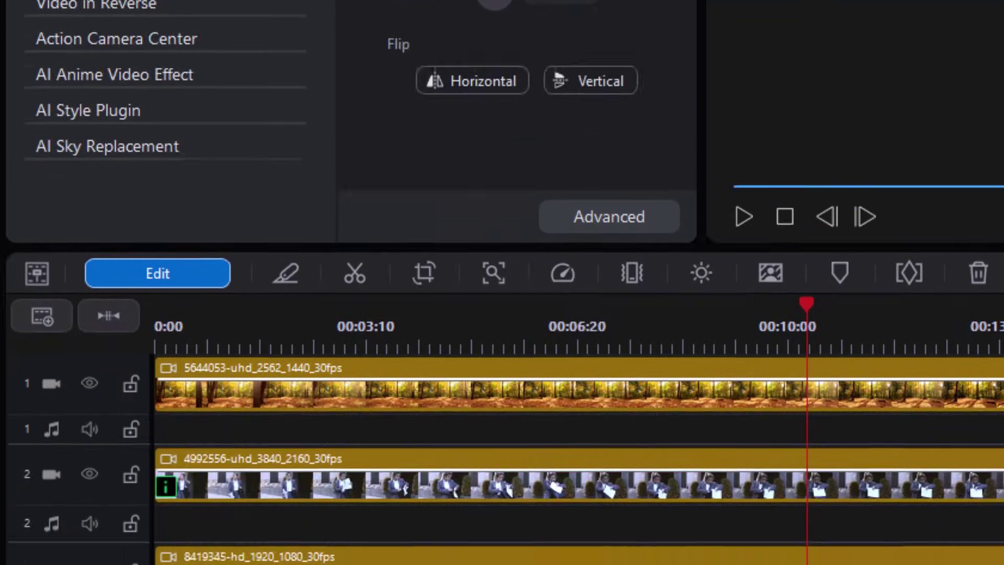
{"action": "left_click_drag", "start_coordinate": [717, 459], "coordinate": [717, 564]}
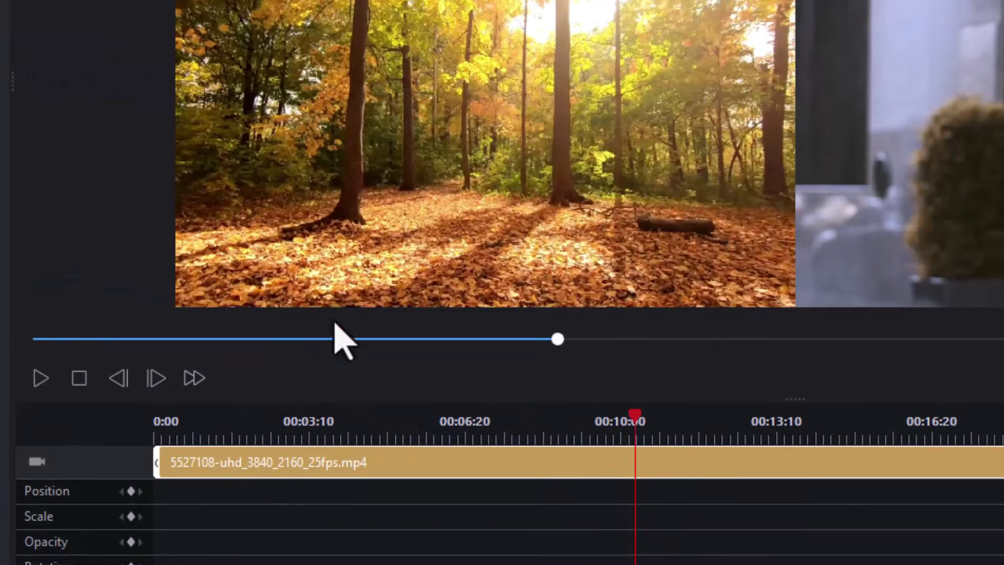
{"action": "left_click_drag", "start_coordinate": [635, 421], "coordinate": [5, 446]}
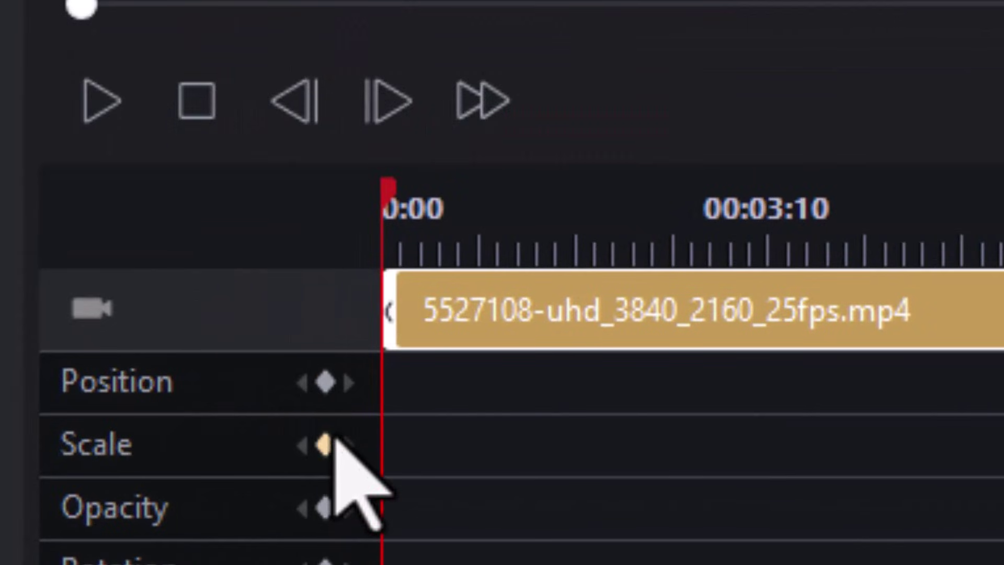
{"action": "left_click", "coordinate": [325, 383]}
{"action": "left_click", "coordinate": [325, 444]}
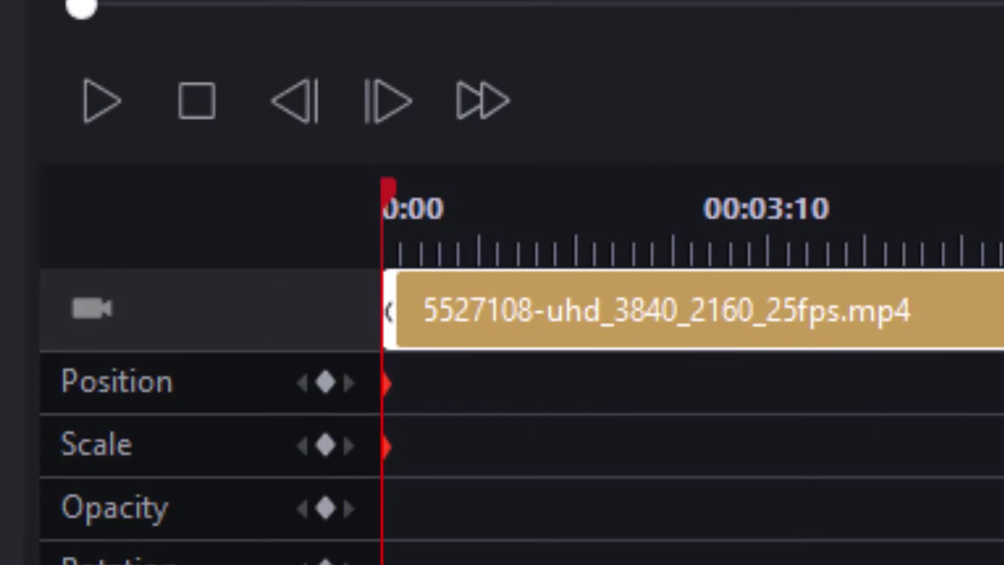
Step: At 00:00:02:21, enlarge the clip from its quadrant to fill the whole frame, keyframing its position and scale
{"action": "left_click", "coordinate": [99, 105]}
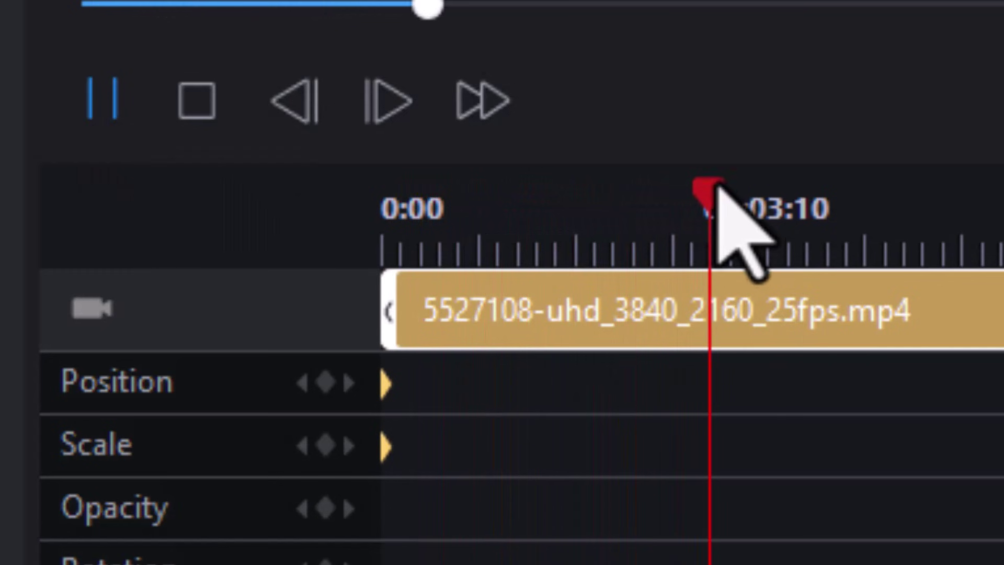
{"action": "left_click_drag", "start_coordinate": [716, 196], "coordinate": [704, 199]}
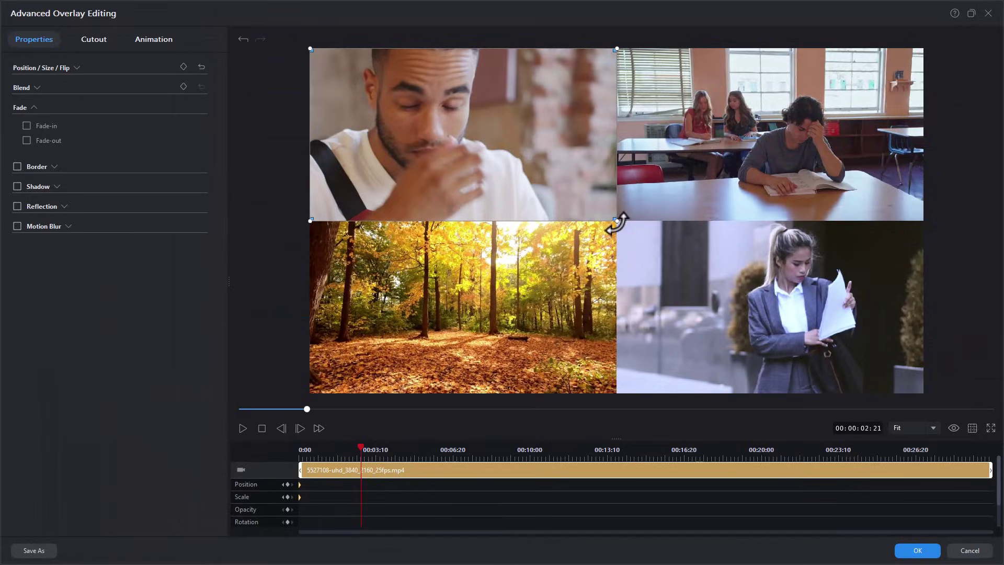
{"action": "left_click_drag", "start_coordinate": [617, 223], "coordinate": [867, 391]}
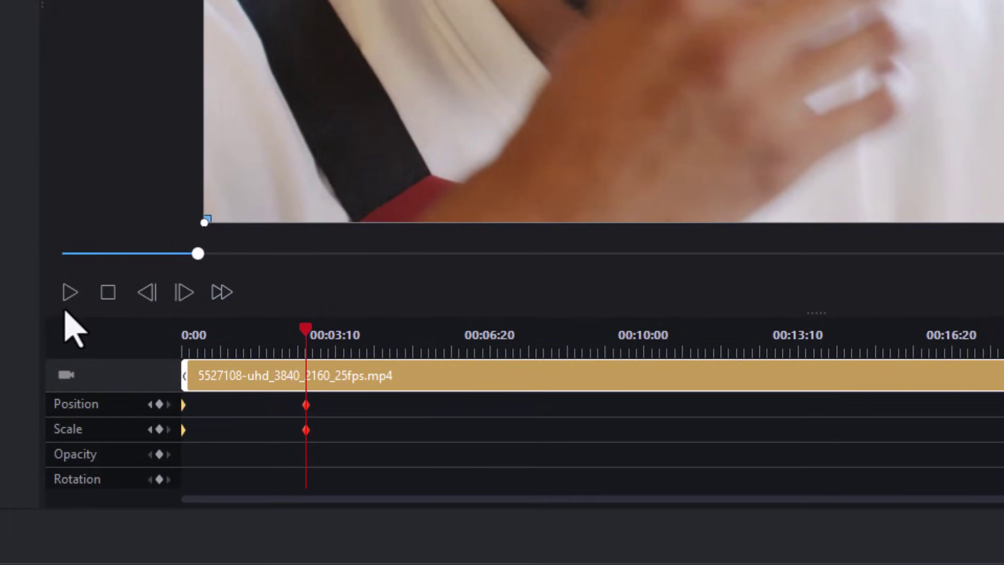
Step: At about 4 seconds, duplicate the previous Position and Scale keyframes to hold the clip at full size
{"action": "left_click", "coordinate": [70, 293]}
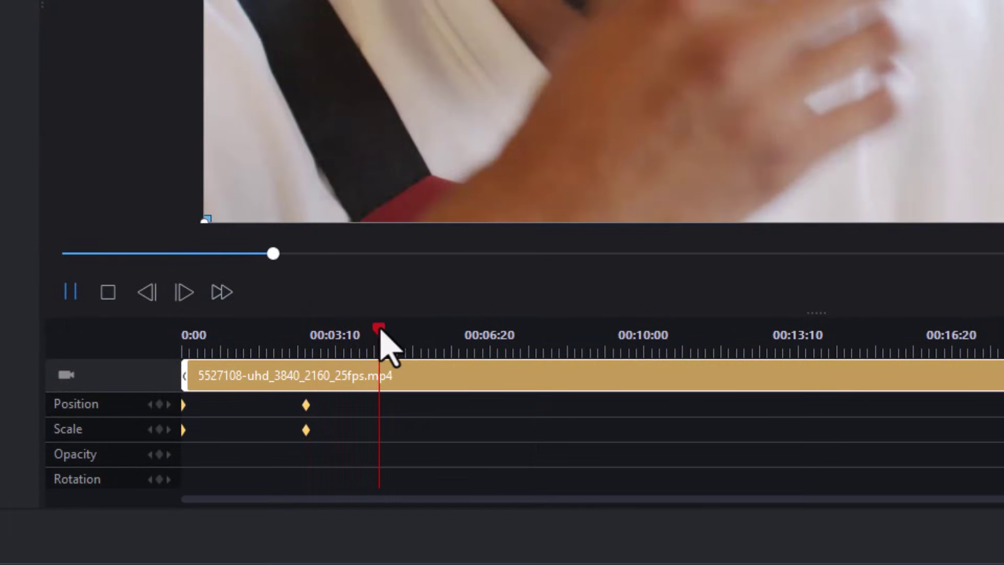
{"action": "mouse_move", "coordinate": [379, 329]}
{"action": "left_mouse_down"}
{"action": "mouse_move", "coordinate": [366, 327]}
{"action": "mouse_move", "coordinate": [373, 334]}
{"action": "left_mouse_up"}
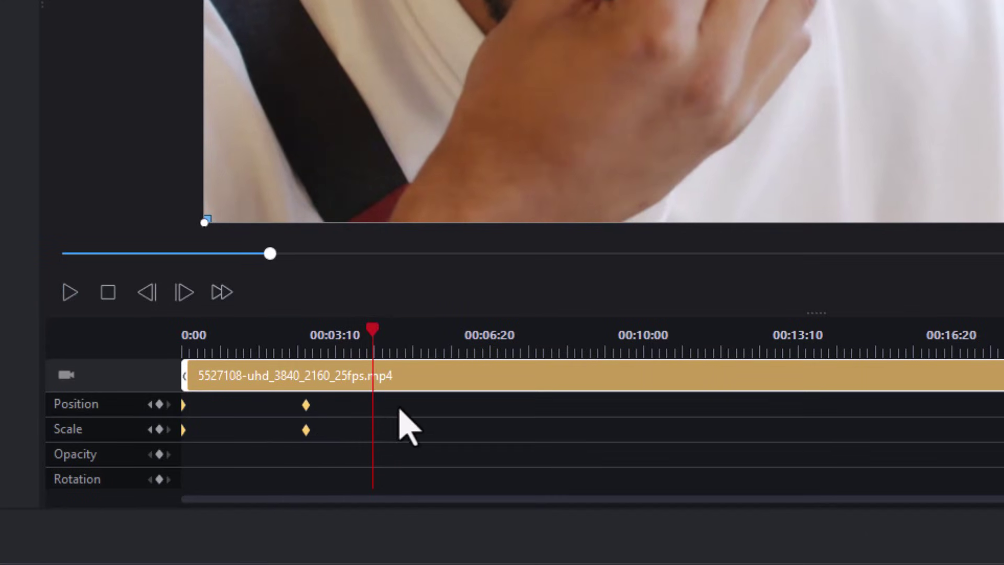
{"action": "right_click", "coordinate": [371, 408]}
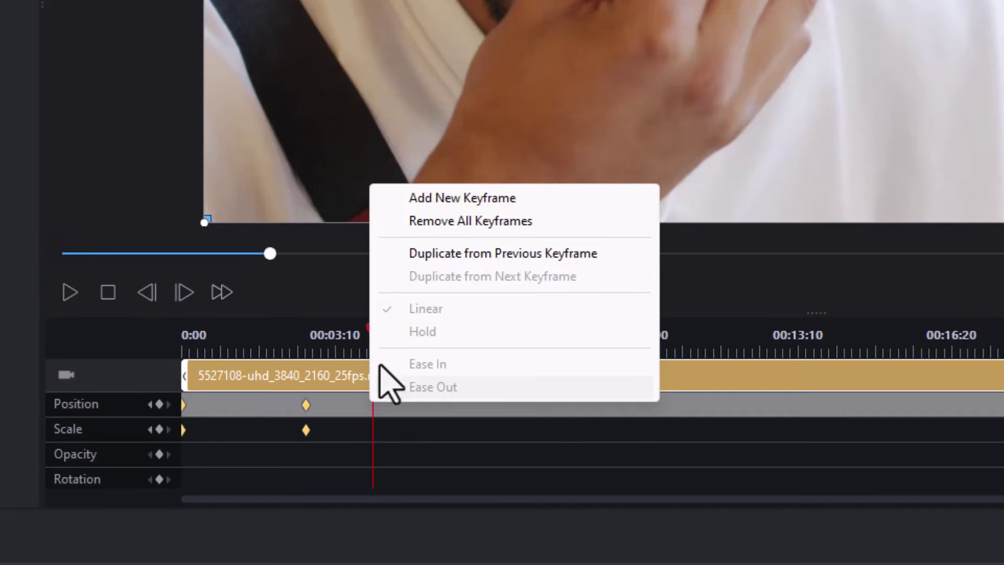
{"action": "right_click", "coordinate": [372, 432]}
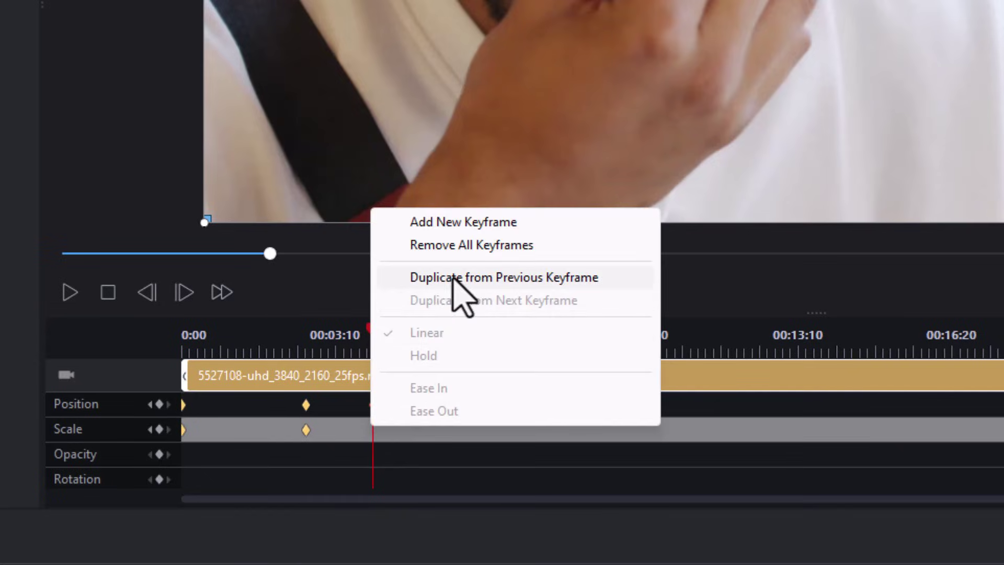
{"action": "left_click", "coordinate": [454, 278]}
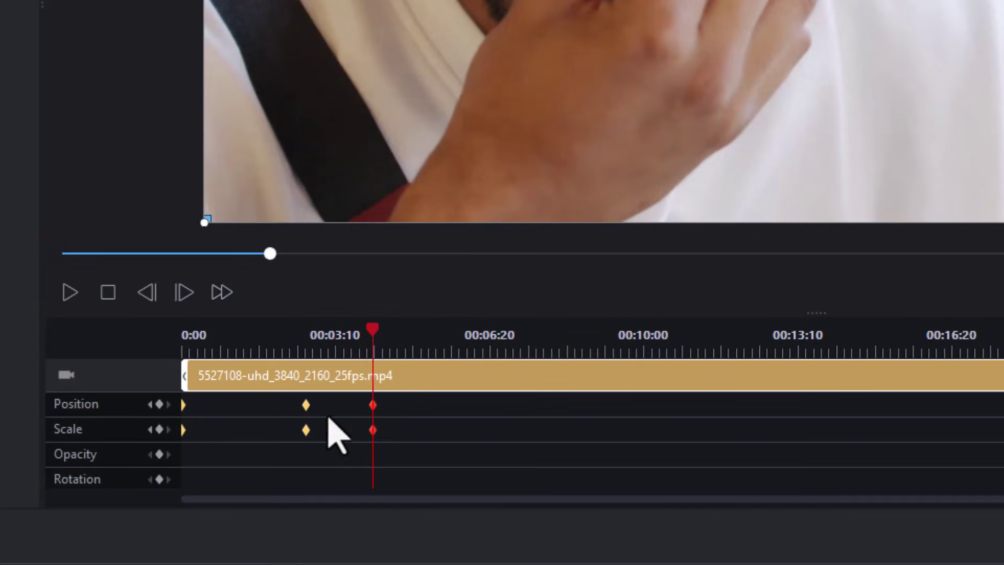
Step: At 00:00:06:12, shrink the clip back into the upper-left quadrant and play the animation from the start
{"action": "left_click_drag", "start_coordinate": [375, 333], "coordinate": [369, 339]}
{"action": "left_click", "coordinate": [71, 296]}
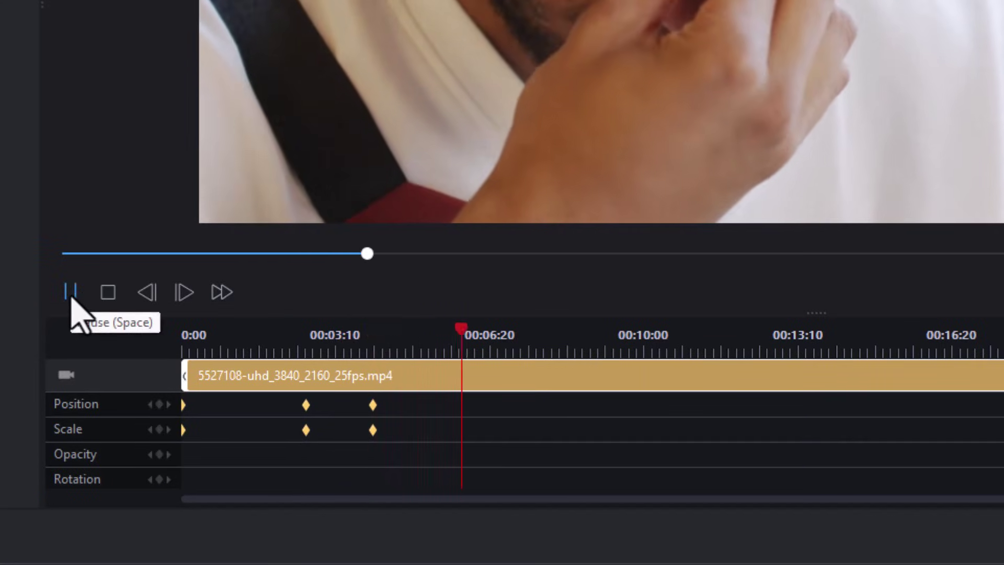
{"action": "left_click", "coordinate": [480, 332]}
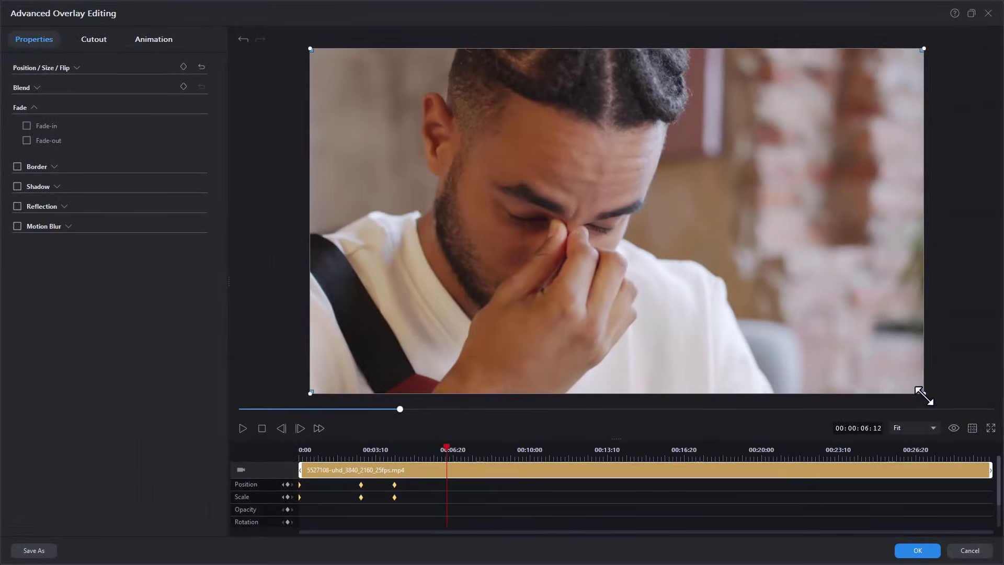
{"action": "left_click_drag", "start_coordinate": [922, 392], "coordinate": [614, 201]}
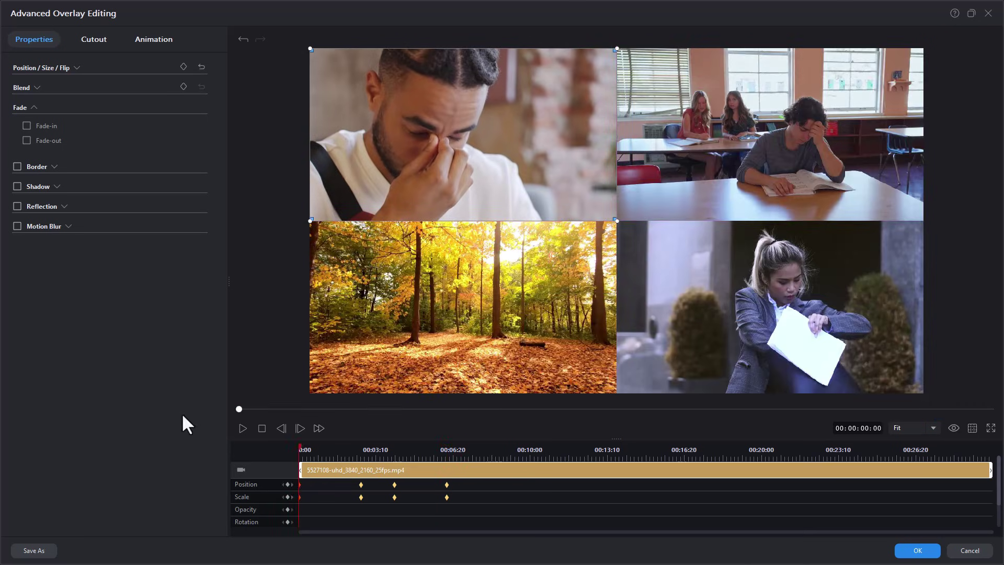
{"action": "left_click", "coordinate": [242, 428]}
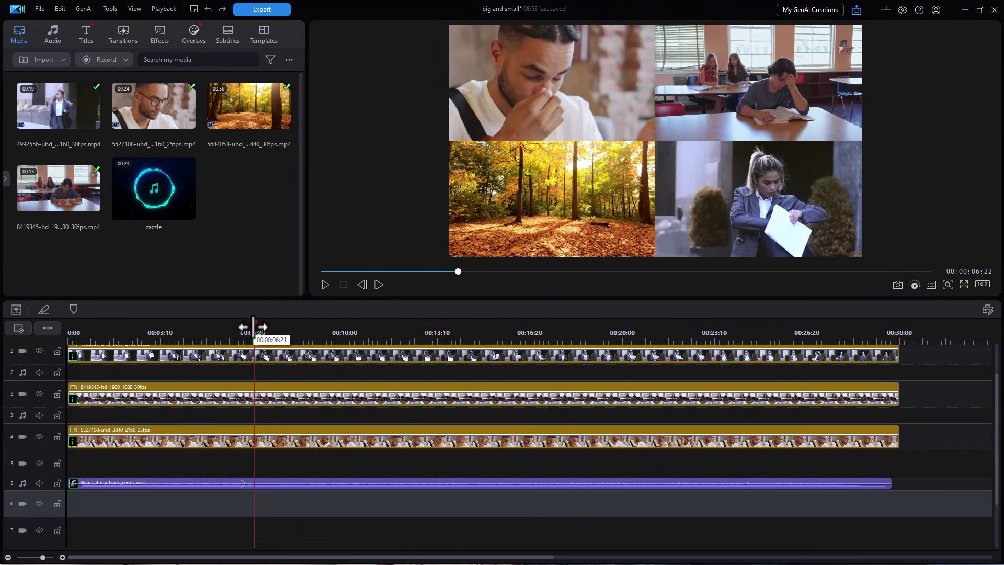
Step: Split the classroom clip on track 3 at 00:00:06:20
{"action": "left_click_drag", "start_coordinate": [253, 327], "coordinate": [251, 329]}
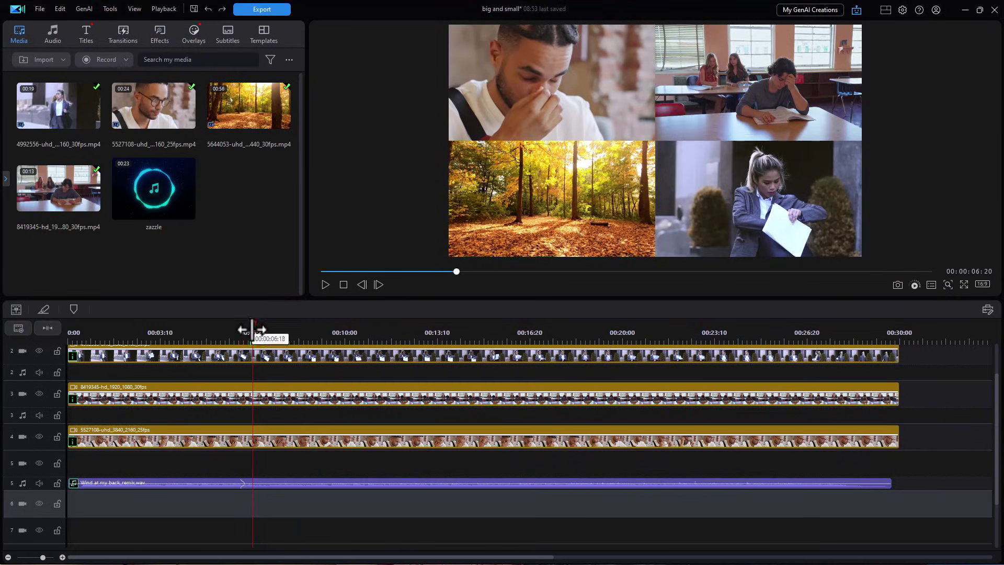
{"action": "left_click", "coordinate": [307, 393]}
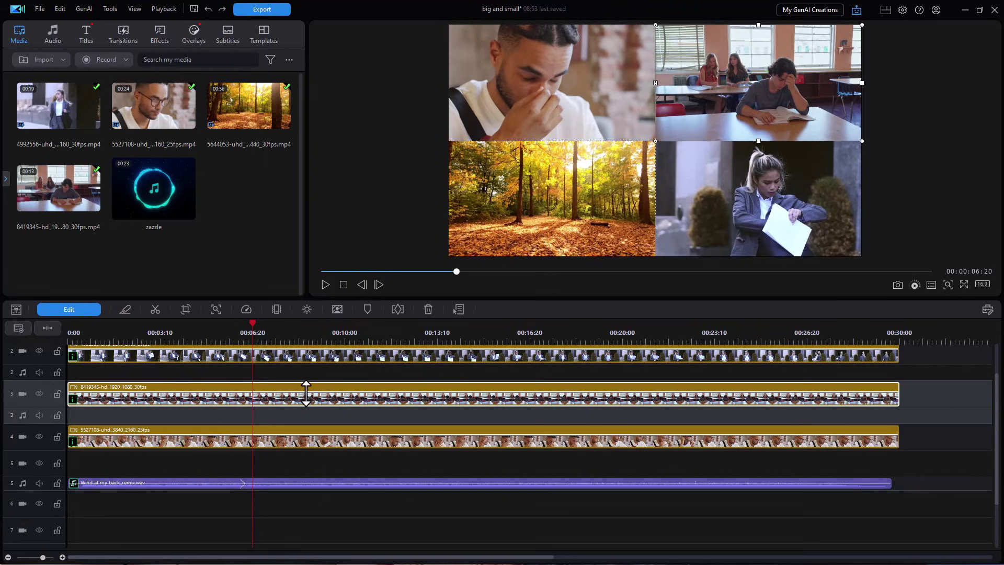
{"action": "key", "text": "ctrl+t"}
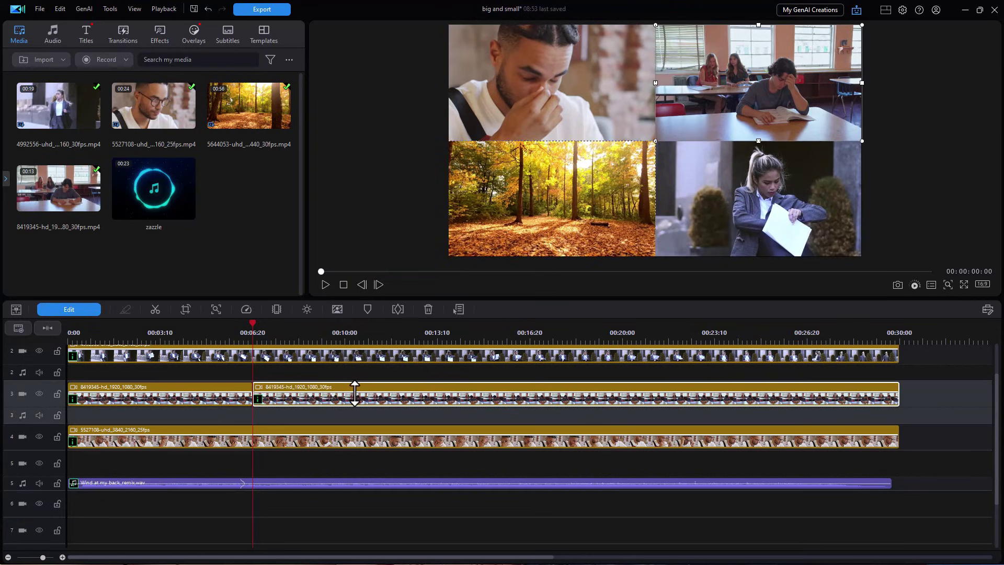
Step: Move the second segment of the split classroom clip from track 3 to video track 6 and open its advanced keyframe settings
{"action": "left_click_drag", "start_coordinate": [355, 393], "coordinate": [348, 435]}
{"action": "left_click_drag", "start_coordinate": [343, 481], "coordinate": [378, 503]}
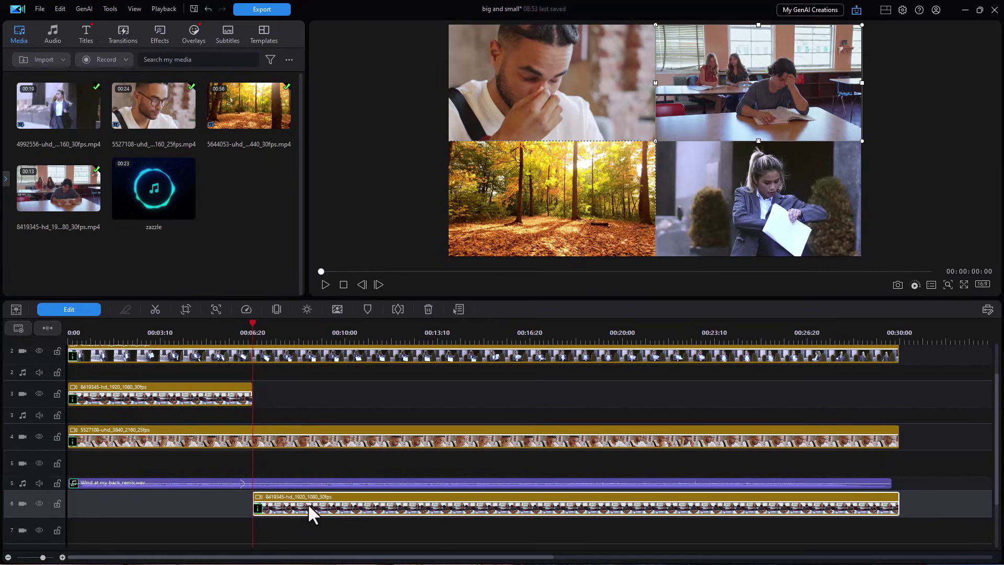
{"action": "left_click", "coordinate": [75, 310]}
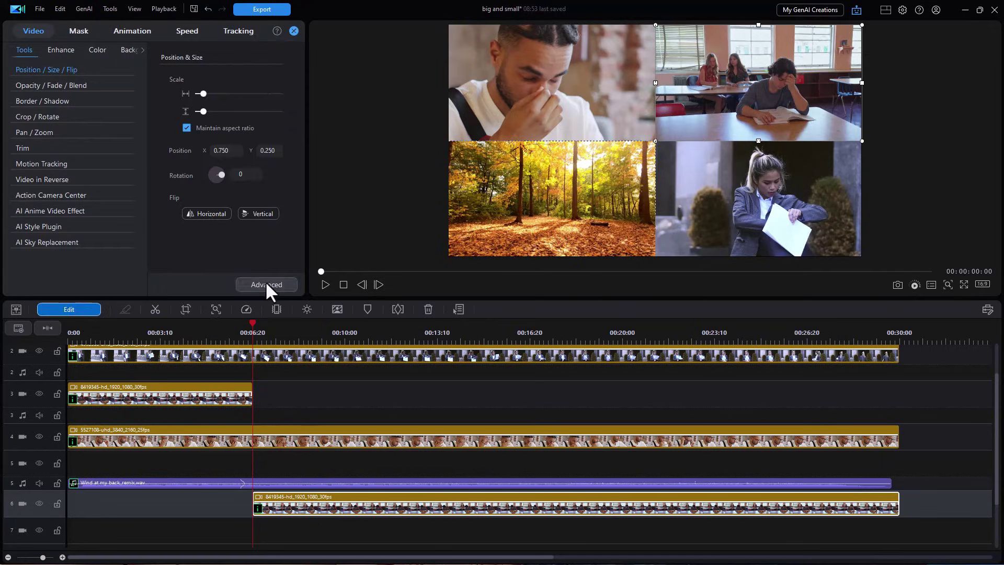
{"action": "left_click", "coordinate": [266, 284]}
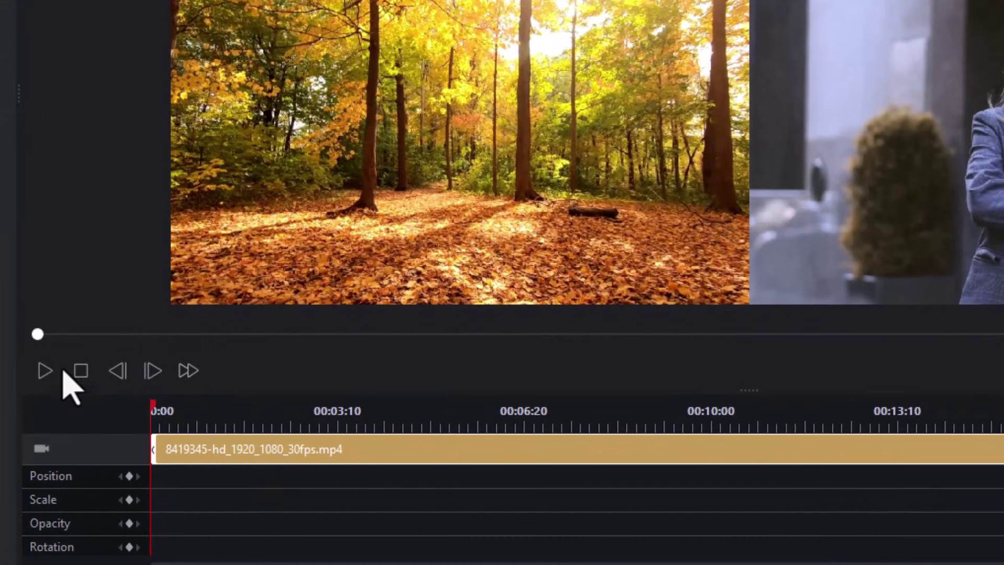
Step: Keyframe the classroom clip's Position and Scale at its start, and enlarge it to fill the whole frame at 00:00:02:04
{"action": "left_click", "coordinate": [130, 477]}
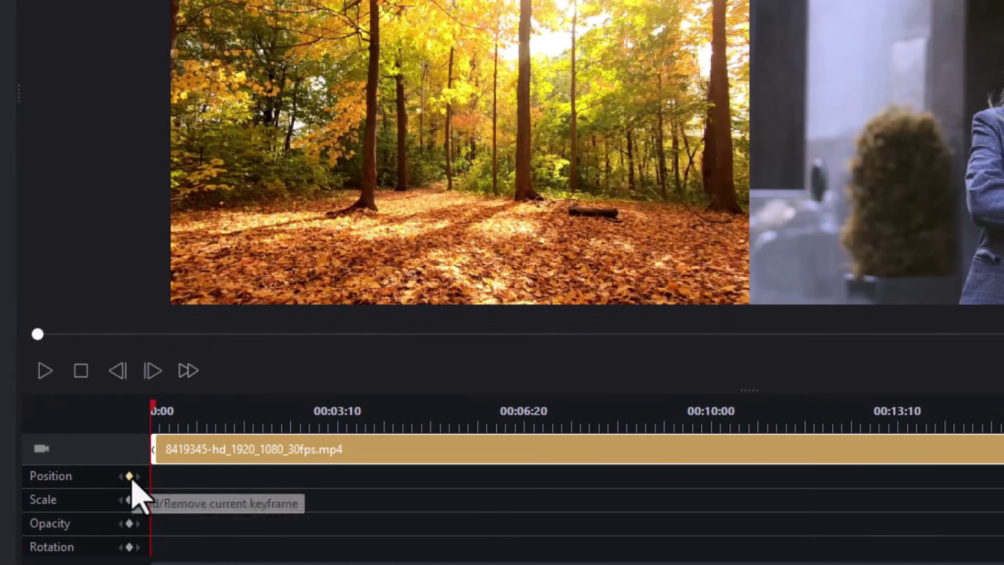
{"action": "left_click", "coordinate": [130, 500]}
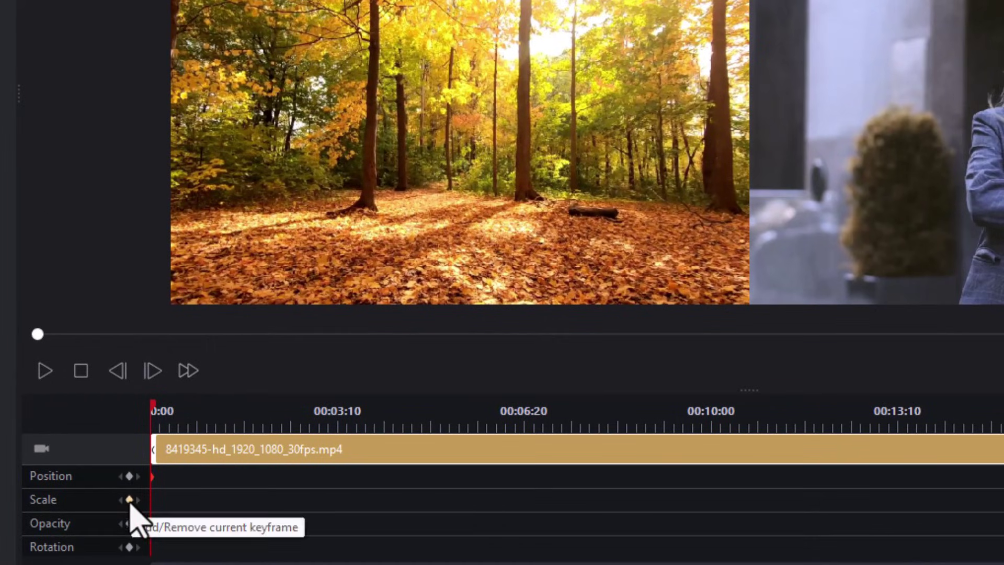
{"action": "key", "text": "space"}
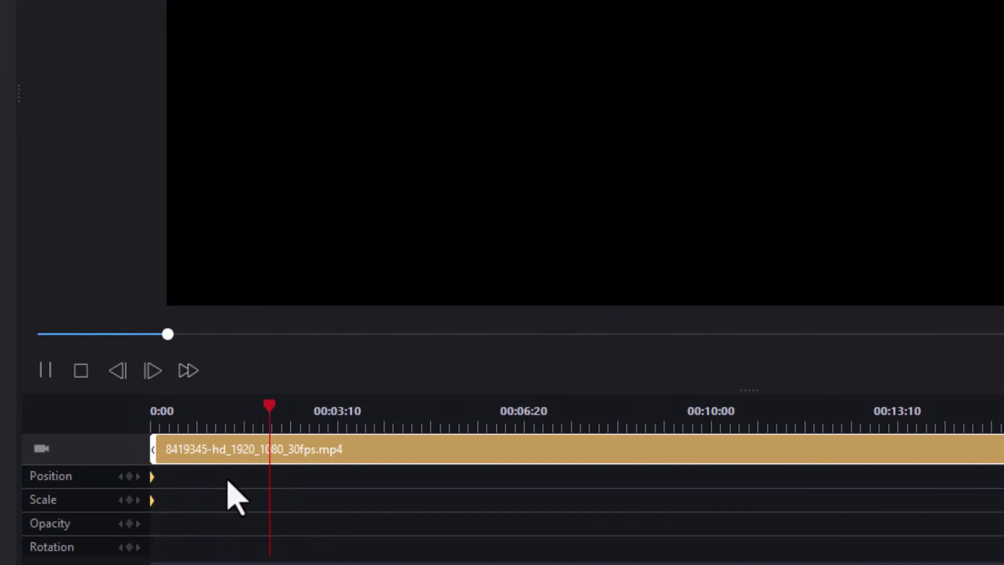
{"action": "key", "text": "space"}
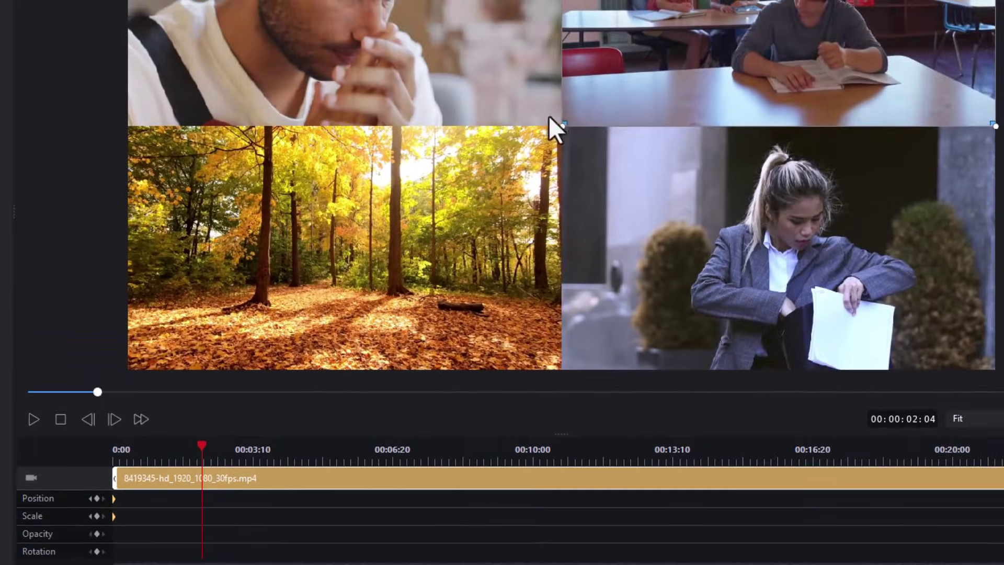
{"action": "left_click_drag", "start_coordinate": [559, 131], "coordinate": [139, 374]}
Step: At 00:00:03:11, duplicate the previous Position and Scale keyframes to hold the classroom clip at full size
{"action": "key", "text": "space"}
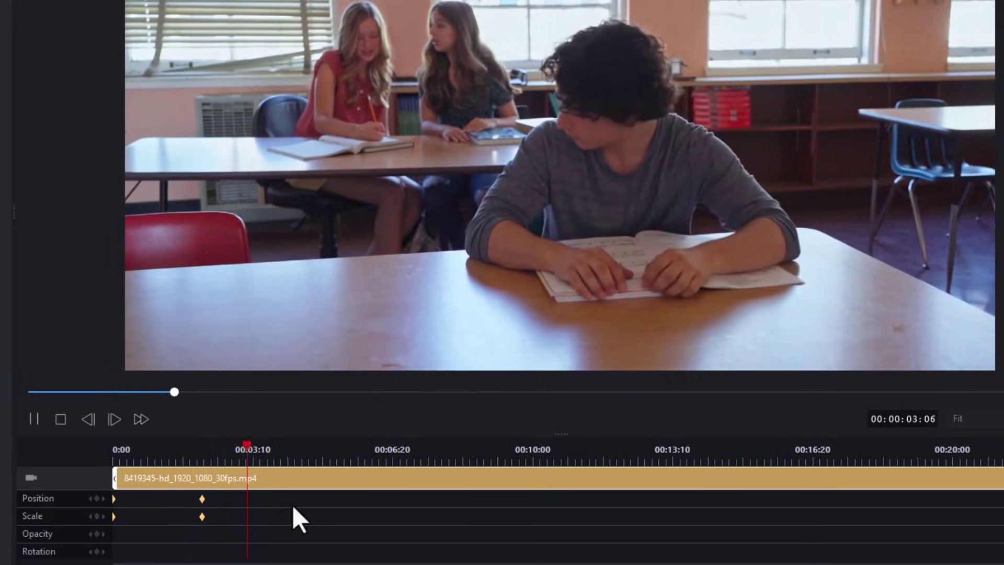
{"action": "left_click", "coordinate": [256, 445]}
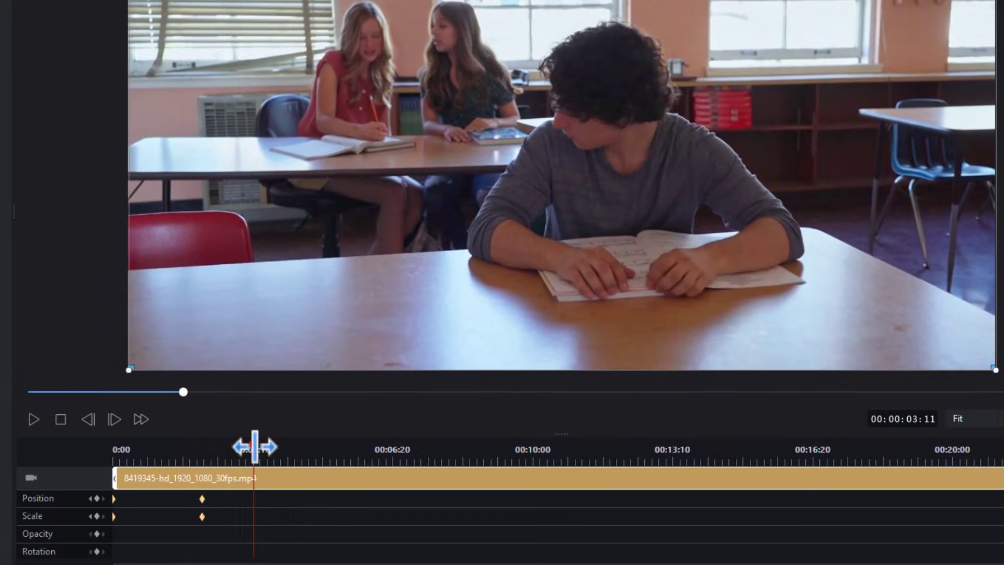
{"action": "right_click", "coordinate": [253, 500]}
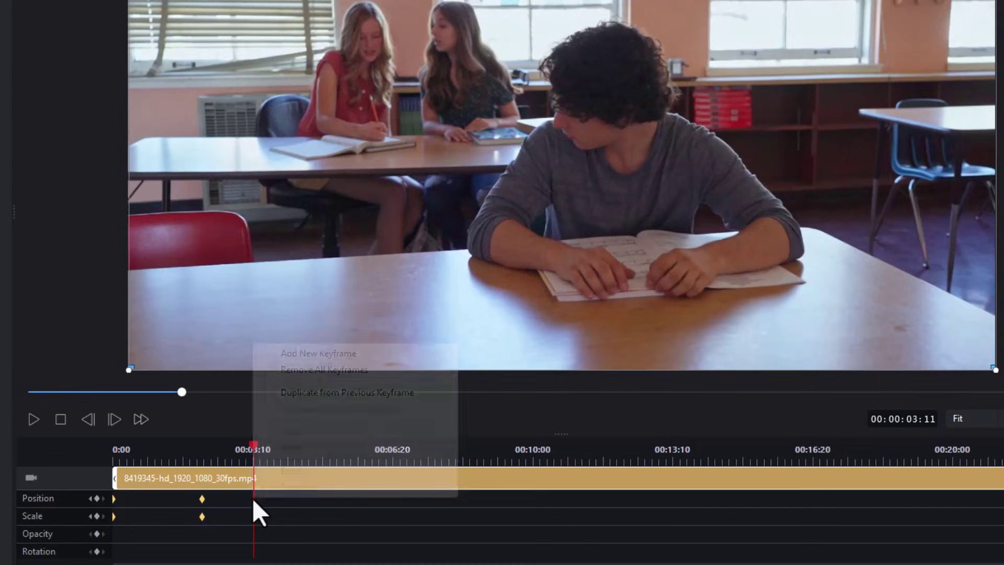
{"action": "left_click", "coordinate": [316, 391]}
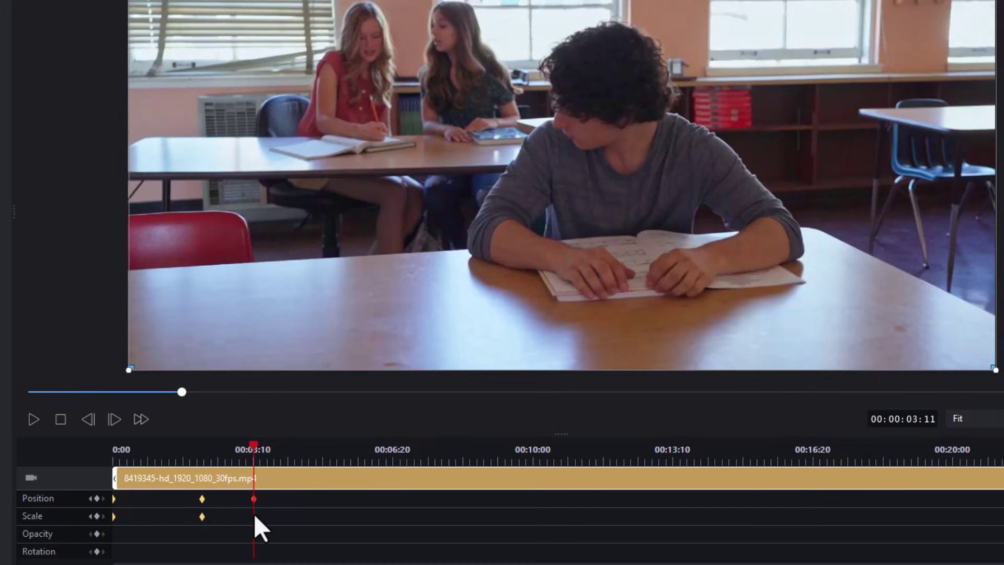
{"action": "right_click", "coordinate": [253, 516]}
{"action": "left_click", "coordinate": [330, 409]}
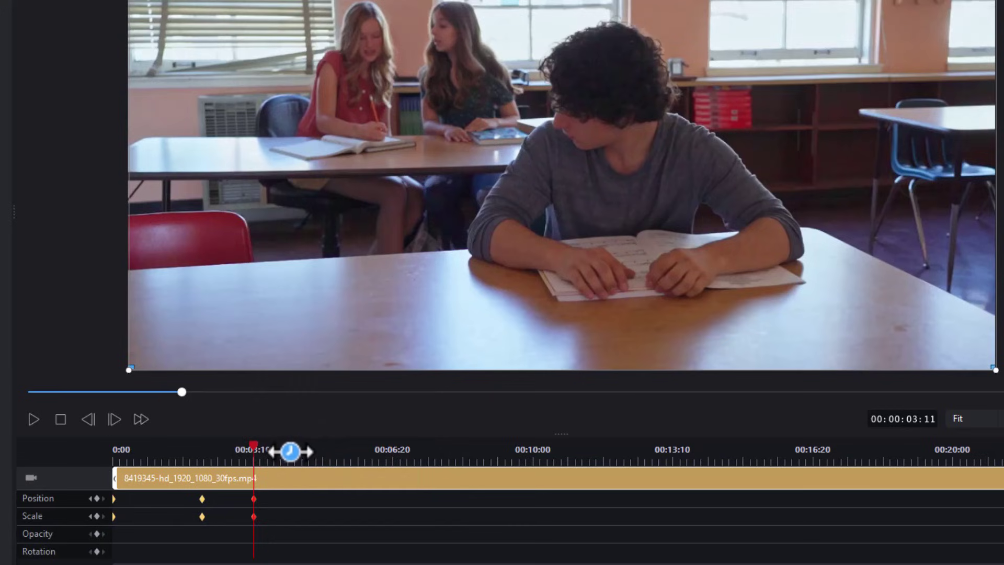
Step: At 00:00:05:25, shrink the classroom clip back into the upper-right quadrant
{"action": "key", "text": "space"}
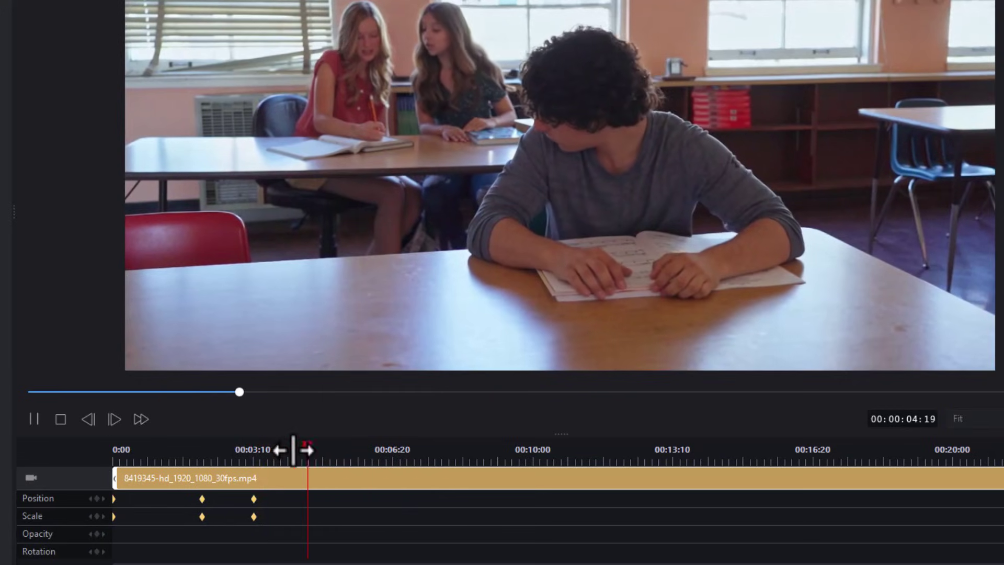
{"action": "left_click", "coordinate": [357, 494]}
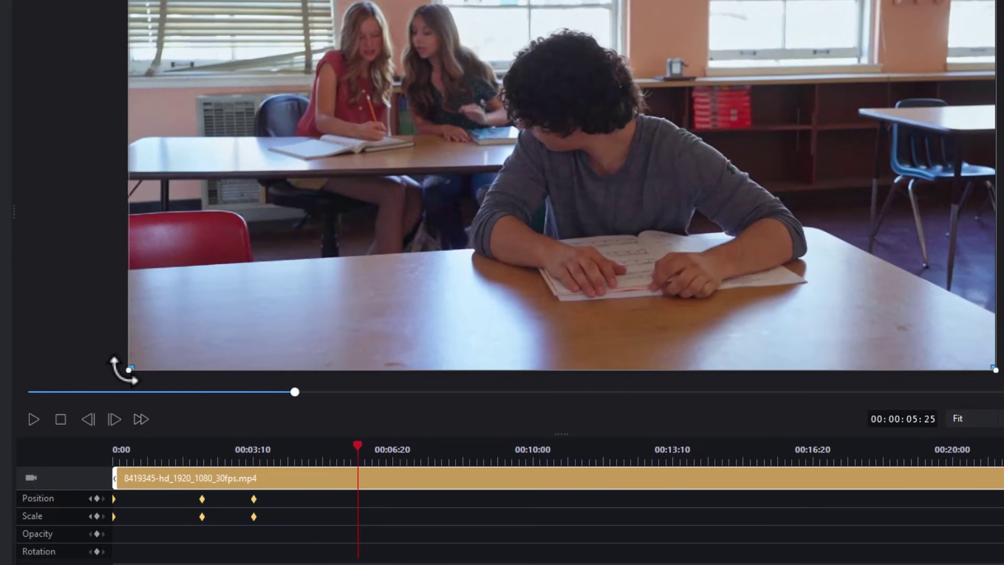
{"action": "left_click_drag", "start_coordinate": [129, 370], "coordinate": [570, 125]}
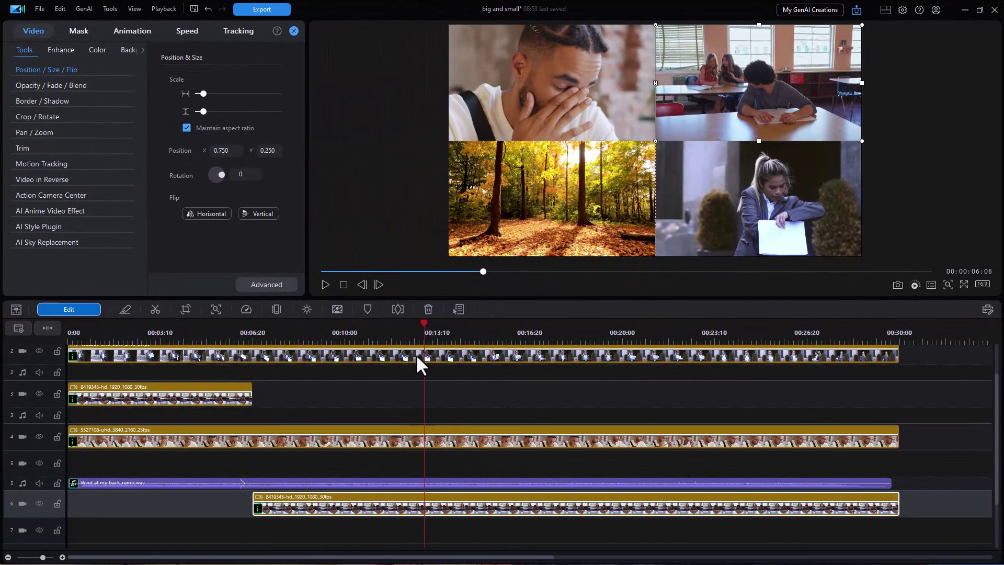
Step: Split the businesswoman clip on track 2 at 00:00:12:26 and move its second segment to video track 7
{"action": "left_click", "coordinate": [435, 356]}
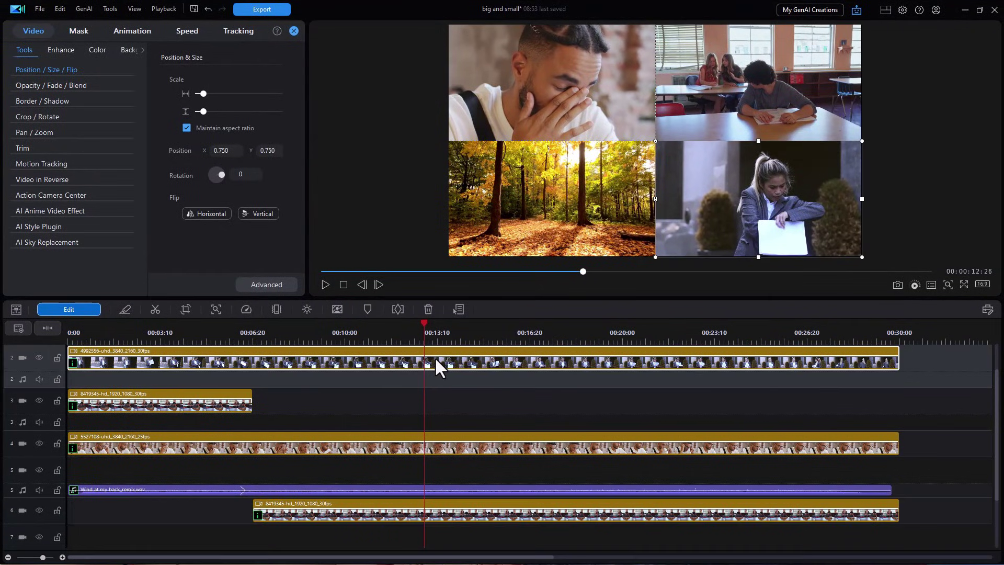
{"action": "key", "text": "ctrl+t"}
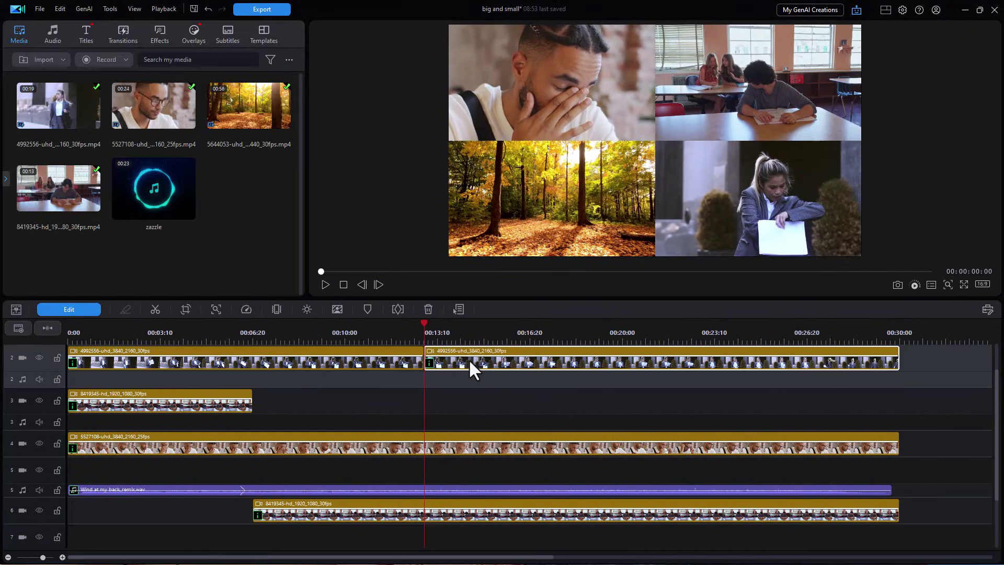
{"action": "mouse_move", "coordinate": [998, 398]}
{"action": "left_mouse_down"}
{"action": "mouse_move", "coordinate": [998, 415]}
{"action": "mouse_move", "coordinate": [981, 394]}
{"action": "left_mouse_up"}
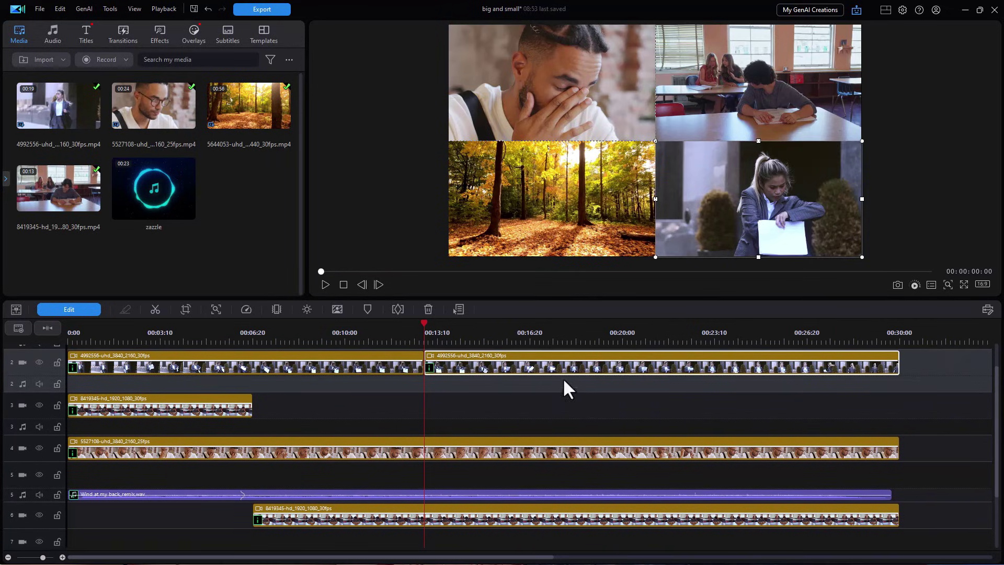
{"action": "left_click_drag", "start_coordinate": [482, 364], "coordinate": [484, 514]}
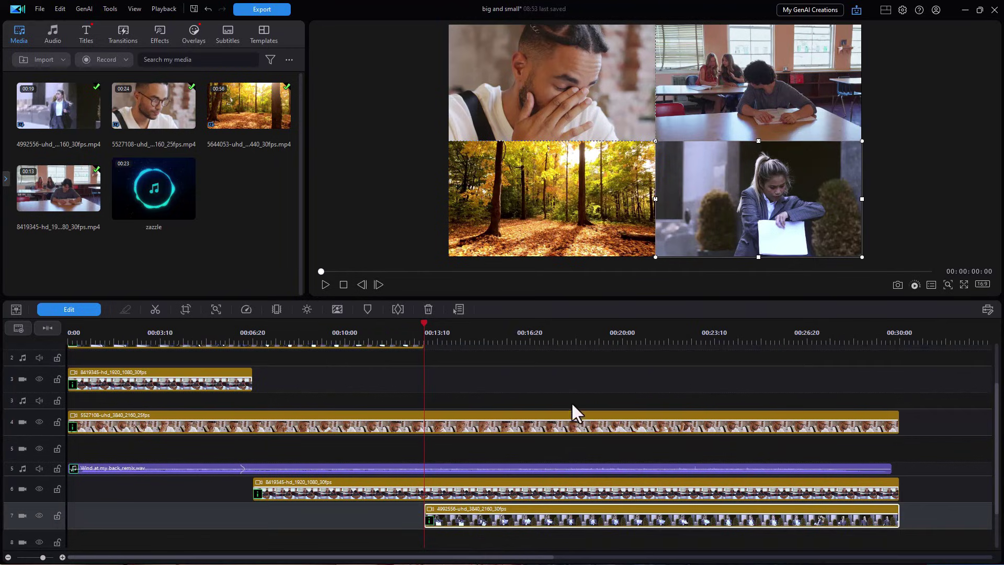
Step: Keyframe the track 7 clip's Position and Scale at its start, and enlarge it to fill the whole frame at 00:00:01:21
{"action": "left_click", "coordinate": [73, 309]}
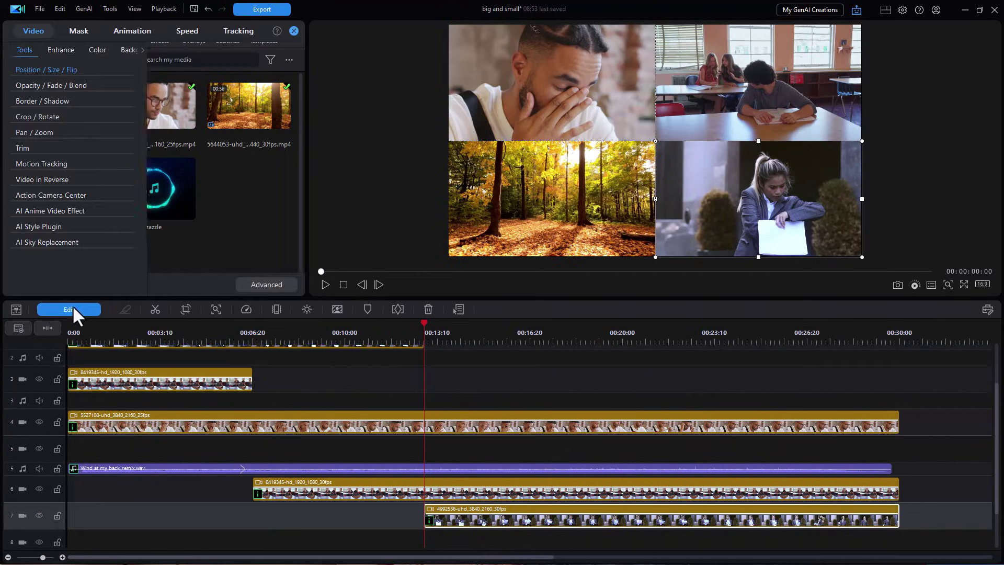
{"action": "left_click", "coordinate": [257, 283]}
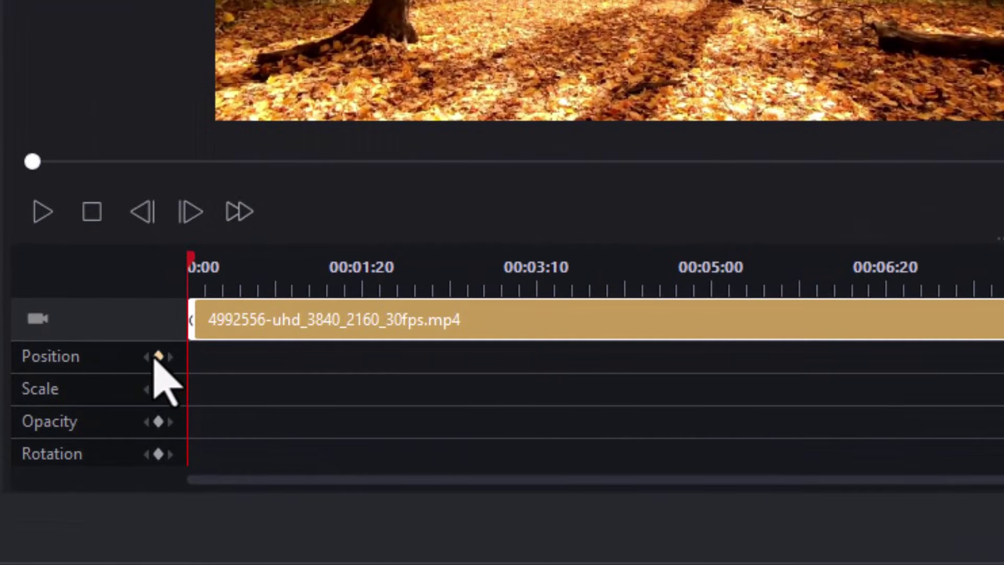
{"action": "left_click", "coordinate": [158, 356]}
{"action": "left_click", "coordinate": [158, 389]}
{"action": "key", "text": "space"}
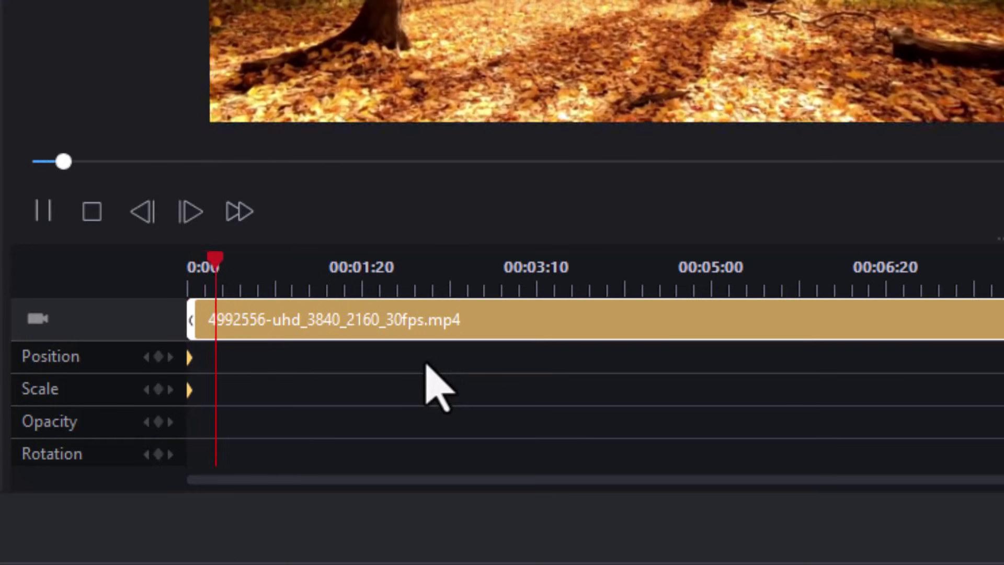
{"action": "key", "text": "space"}
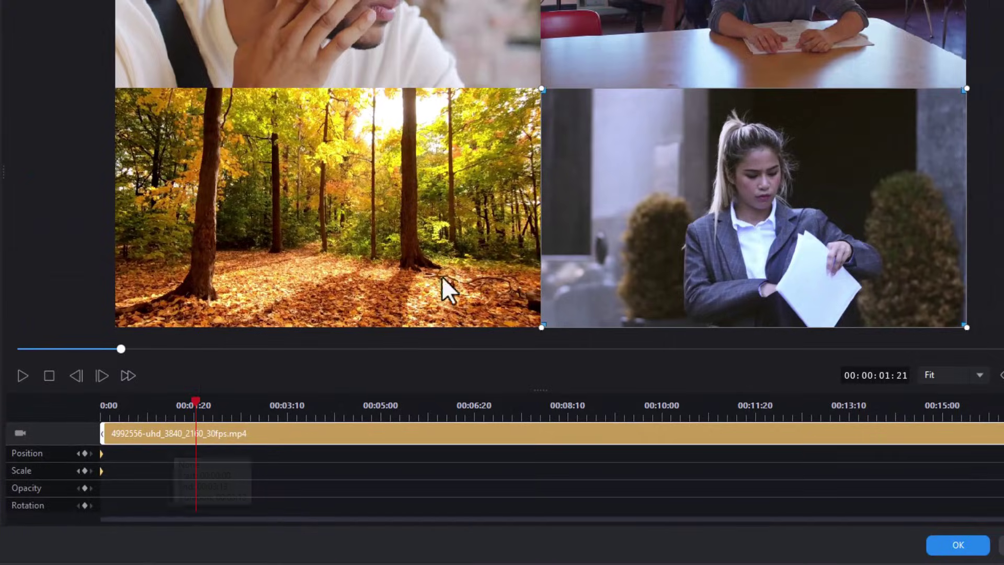
{"action": "left_click_drag", "start_coordinate": [541, 89], "coordinate": [115, 0]}
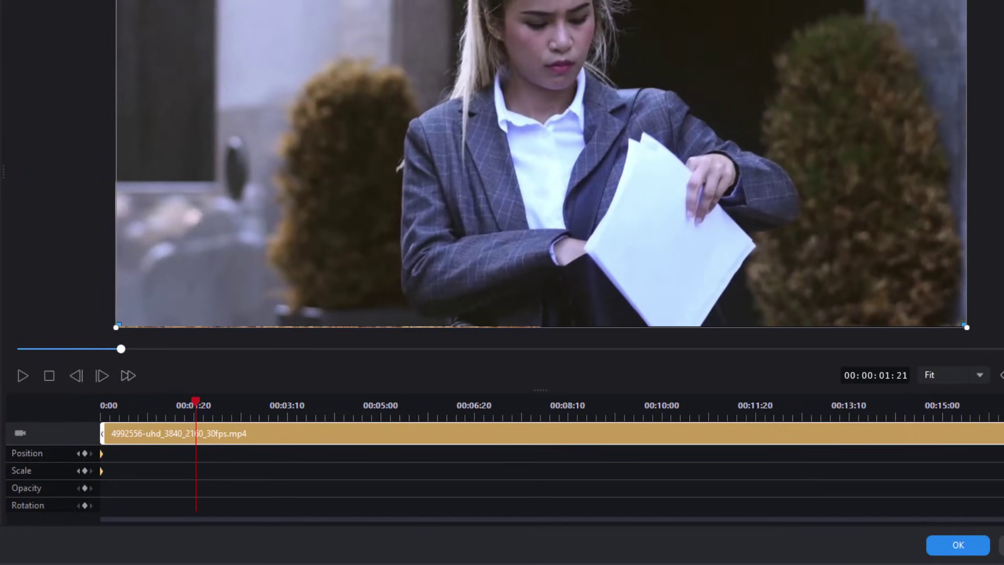
Step: At 00:00:03:06, duplicate the previous Position and Scale keyframes to keep the businesswoman clip full-frame
{"action": "key", "text": "space"}
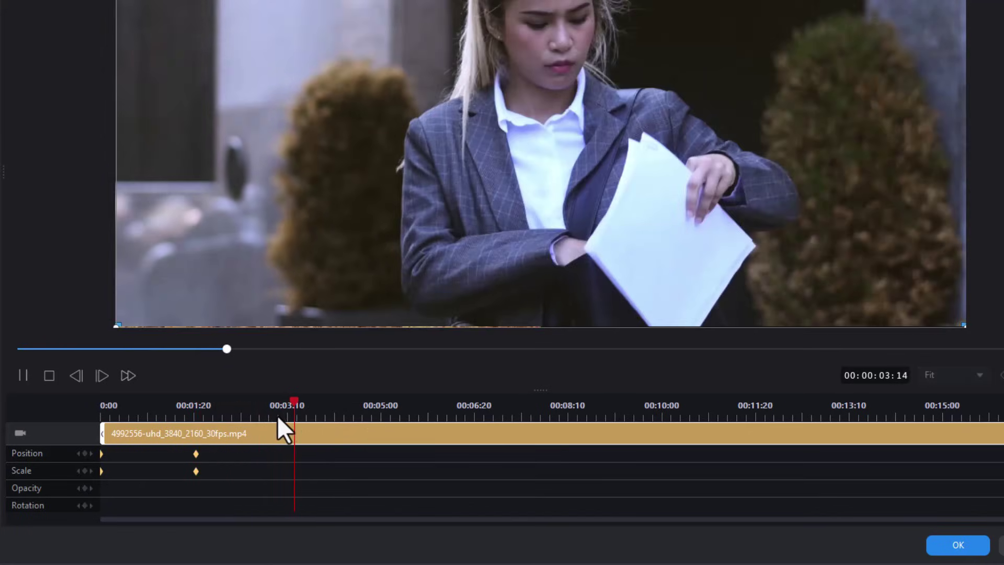
{"action": "left_click", "coordinate": [281, 416]}
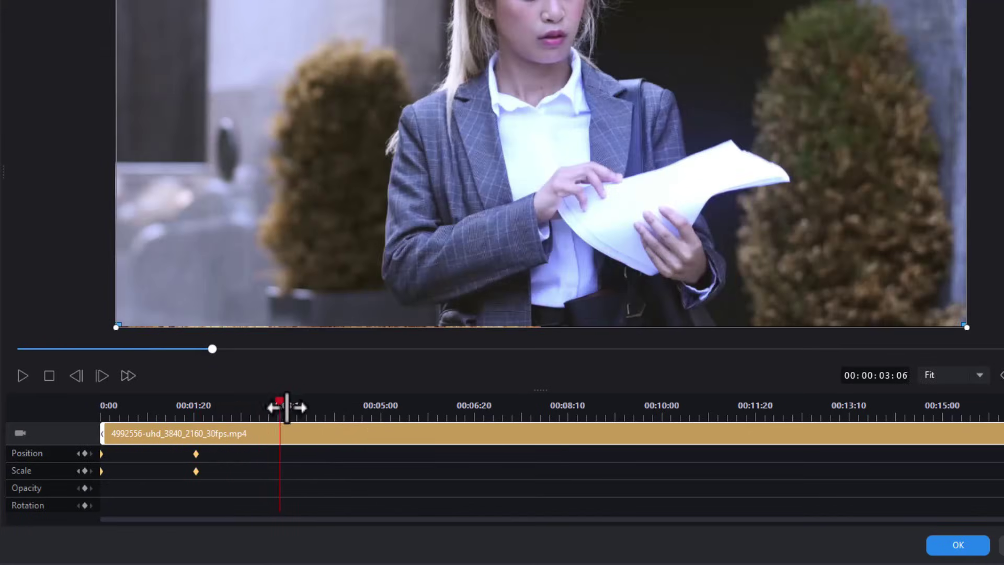
{"action": "right_click", "coordinate": [281, 453]}
{"action": "left_click", "coordinate": [343, 347]}
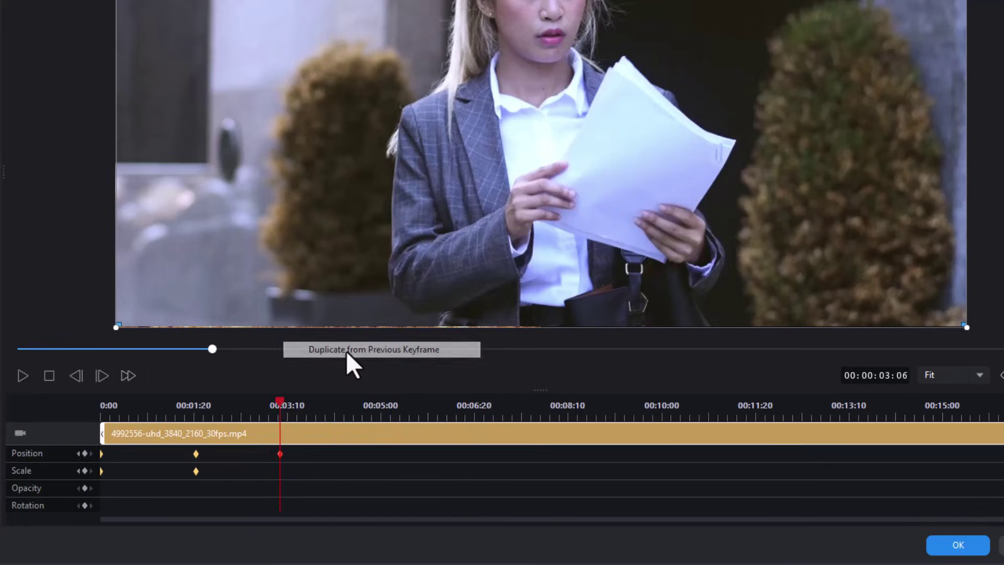
{"action": "right_click", "coordinate": [274, 470]}
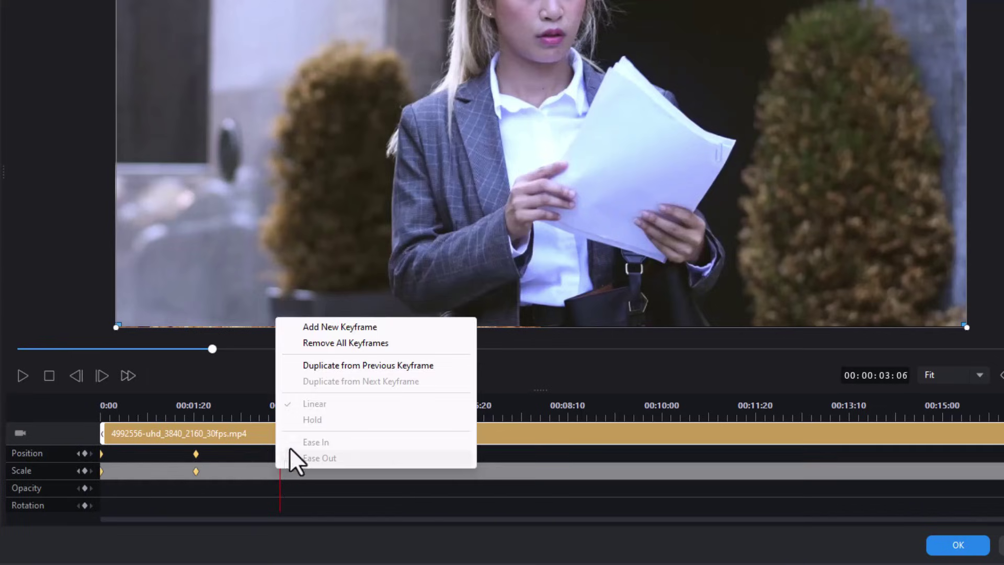
{"action": "left_click", "coordinate": [329, 365]}
Step: At 00:00:05:10, shrink the businesswoman clip back into the lower-right quadrant
{"action": "key", "text": "space"}
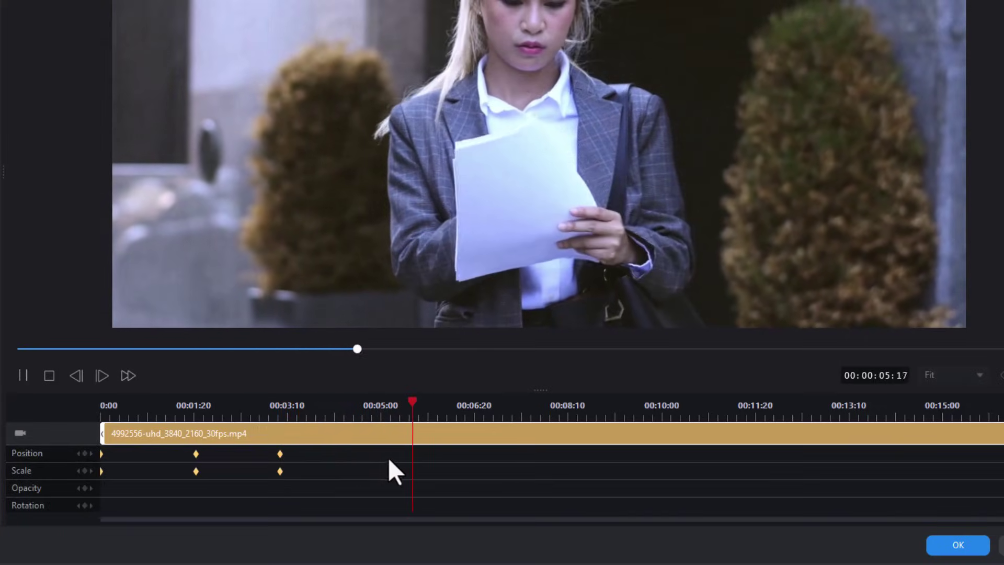
{"action": "key", "text": "space"}
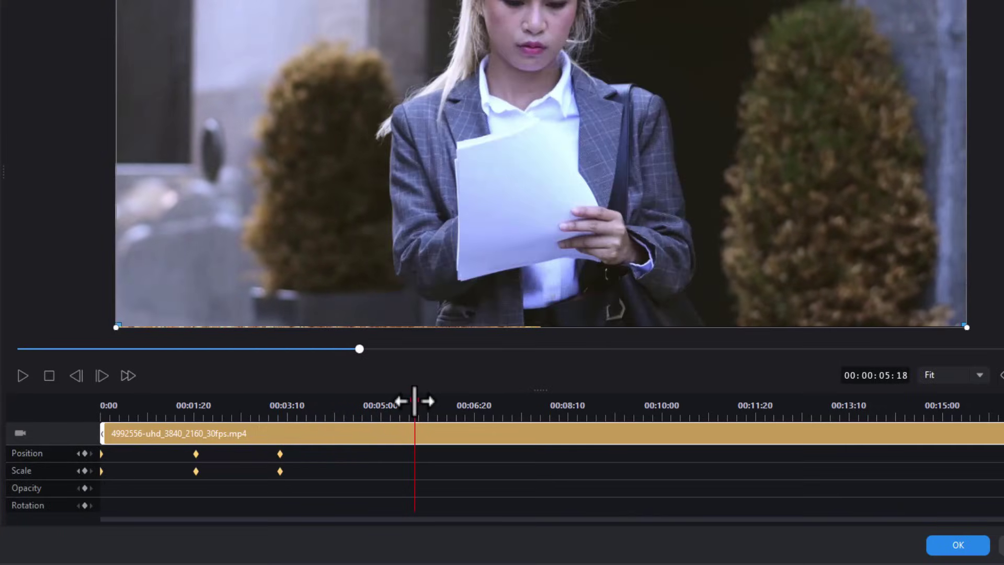
{"action": "left_click_drag", "start_coordinate": [415, 401], "coordinate": [399, 403]}
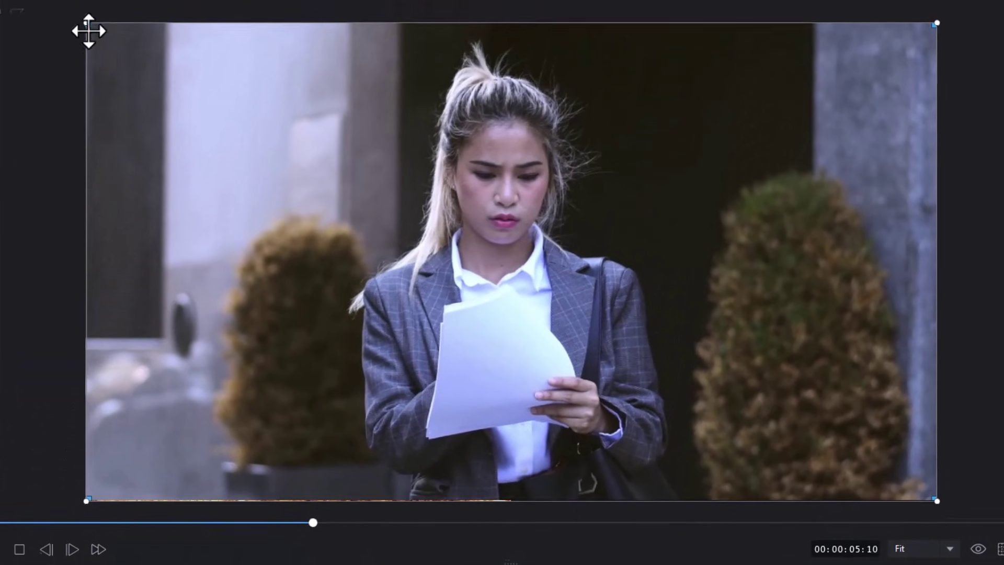
{"action": "left_click_drag", "start_coordinate": [84, 30], "coordinate": [518, 300]}
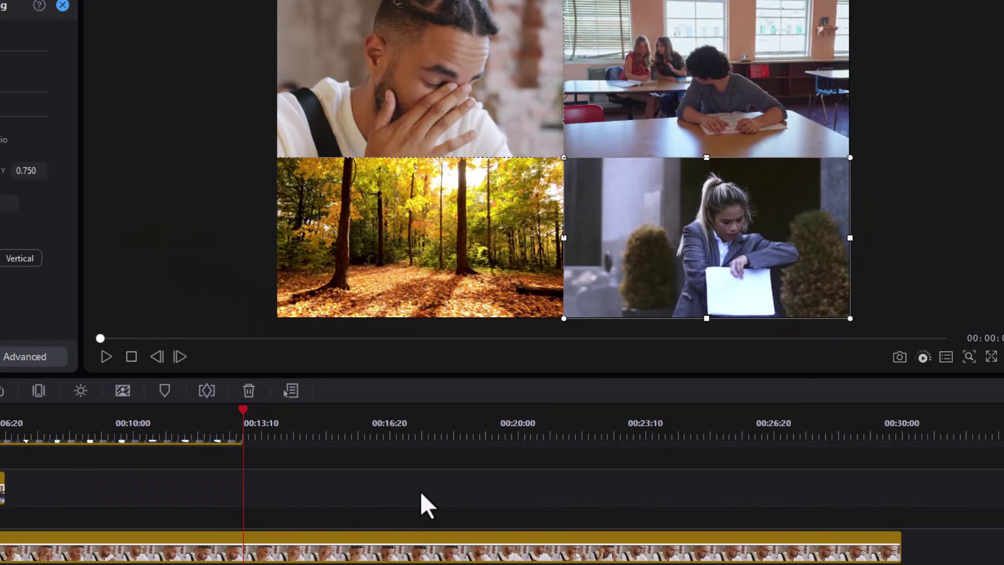
Step: Play the businesswoman clip's animation until it has shrunk back into its quadrant, pausing at 00:00:05:19 of the clip
{"action": "key", "text": "space"}
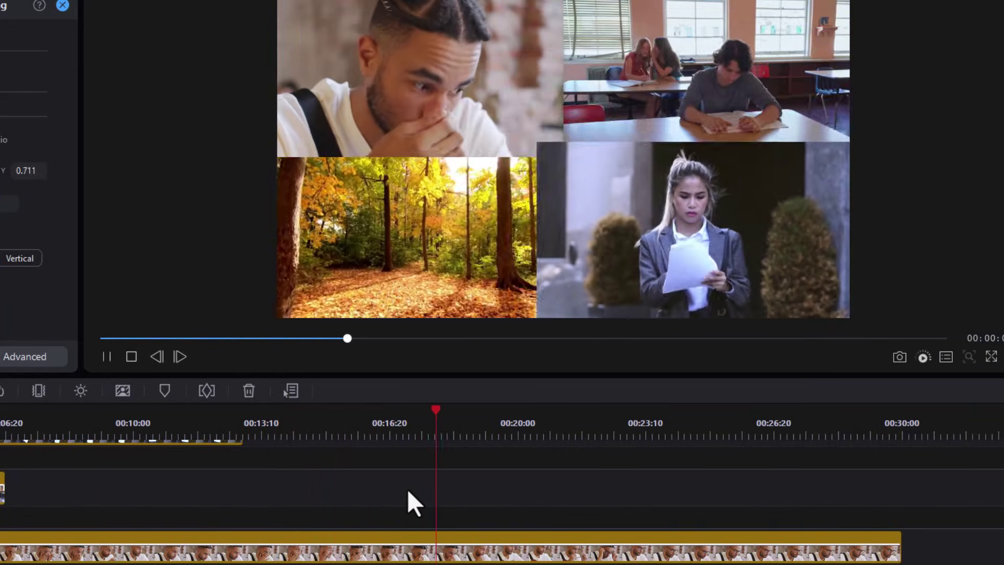
{"action": "key", "text": "space"}
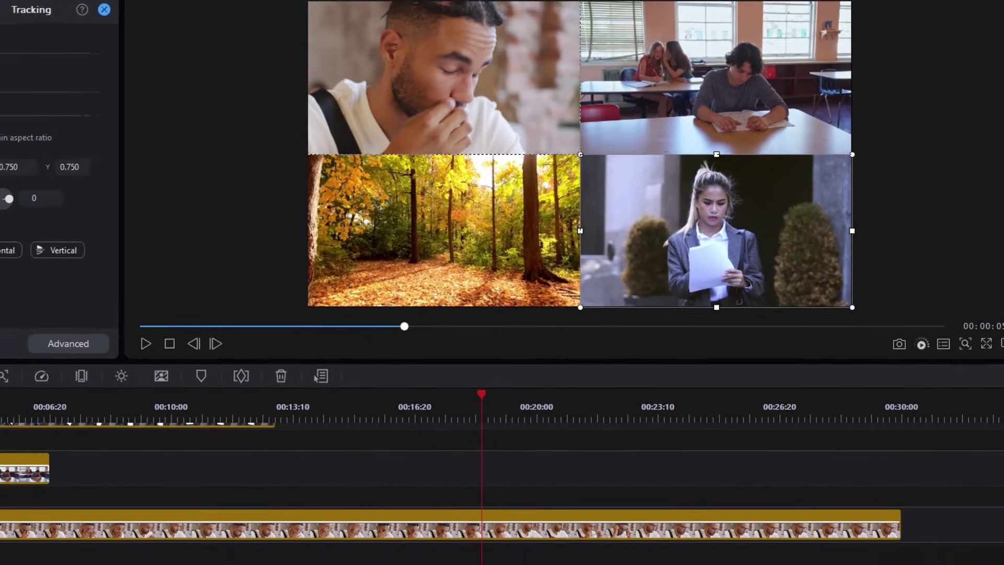
{"action": "scroll", "coordinate": [996, 403], "scroll_direction": "up", "scroll_amount": 3}
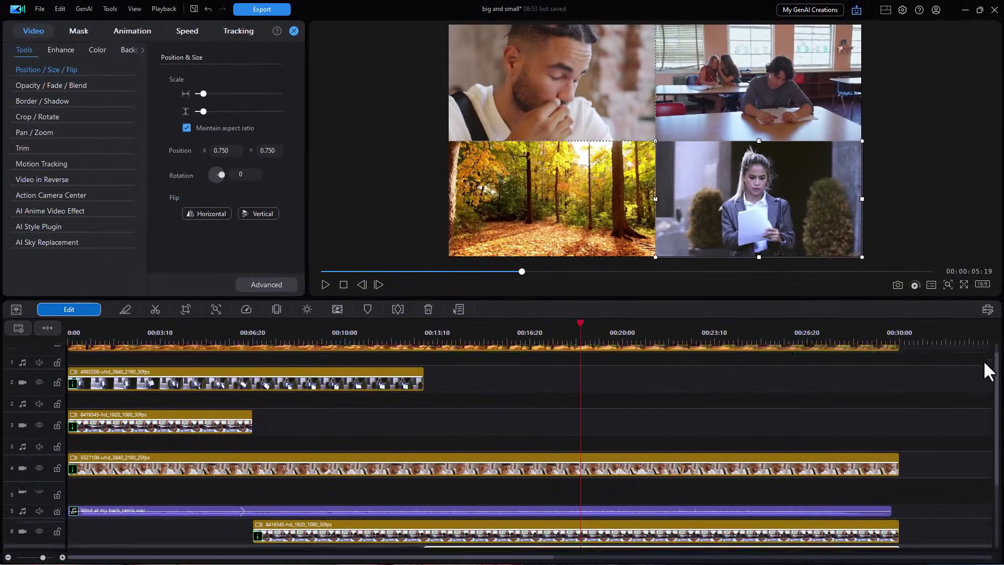
Step: Split the forest clip on track 1 at the playhead and move its second part down to track 8
{"action": "left_click", "coordinate": [625, 366]}
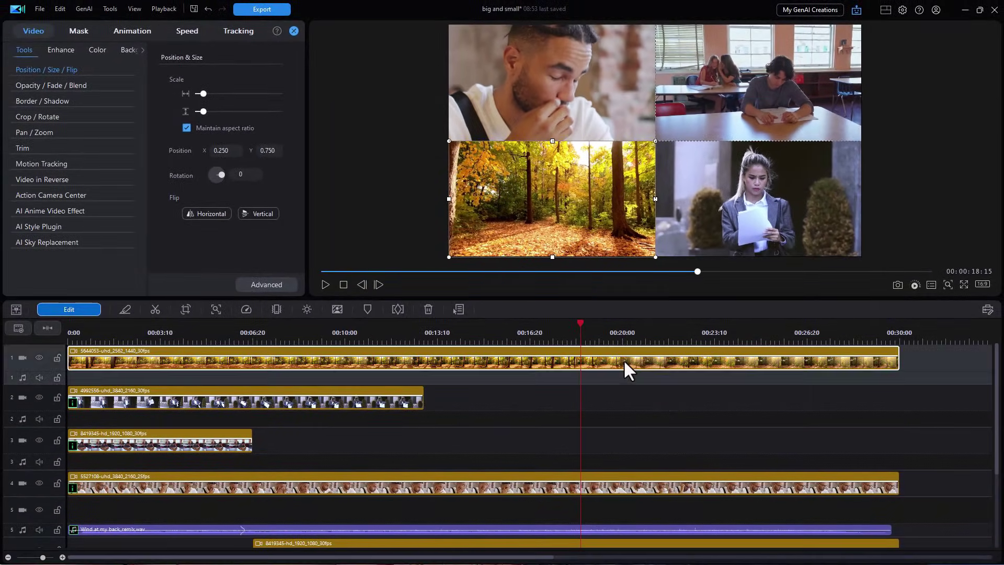
{"action": "key", "text": "ctrl+t"}
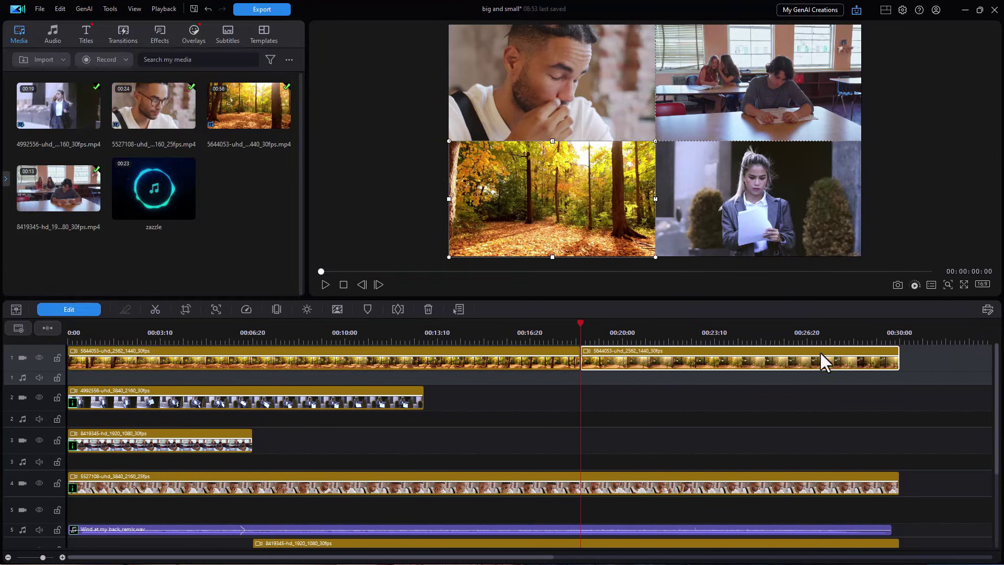
{"action": "left_click_drag", "start_coordinate": [725, 360], "coordinate": [723, 499]}
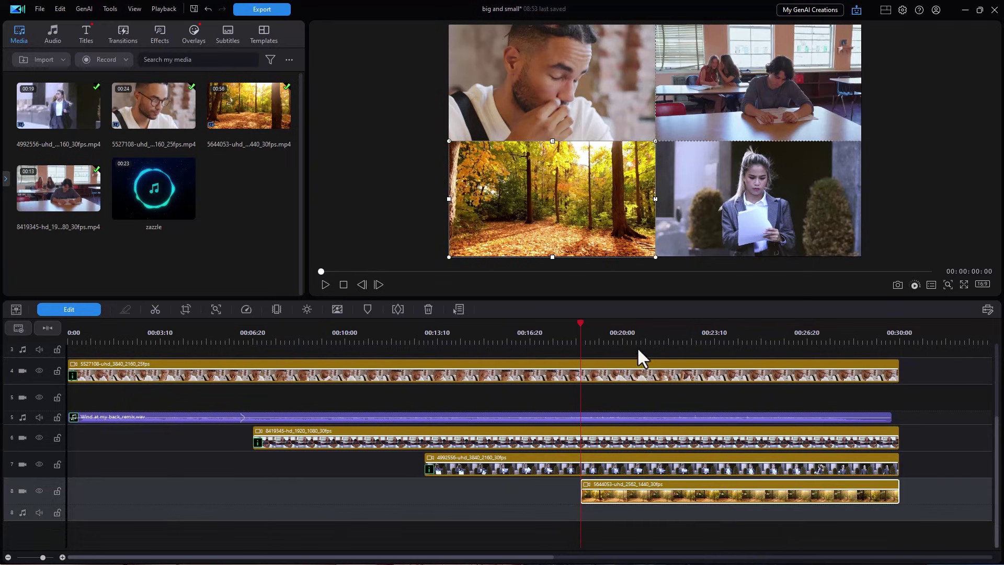
Step: Enlarge the preview area, and keyframe Position and Scale at the start of the track 8 forest clip in advanced editing
{"action": "left_click_drag", "start_coordinate": [428, 298], "coordinate": [410, 422]}
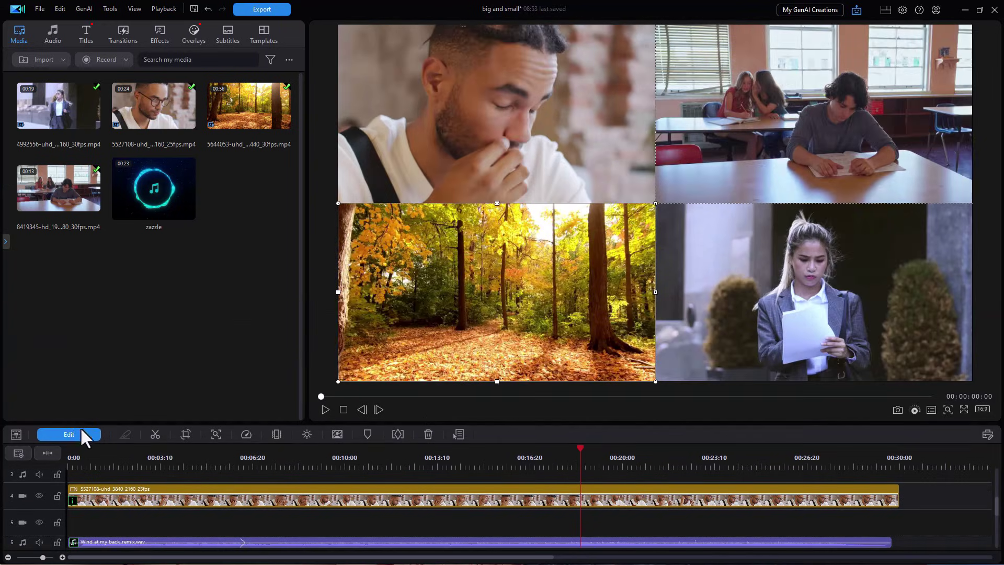
{"action": "left_click", "coordinate": [77, 435]}
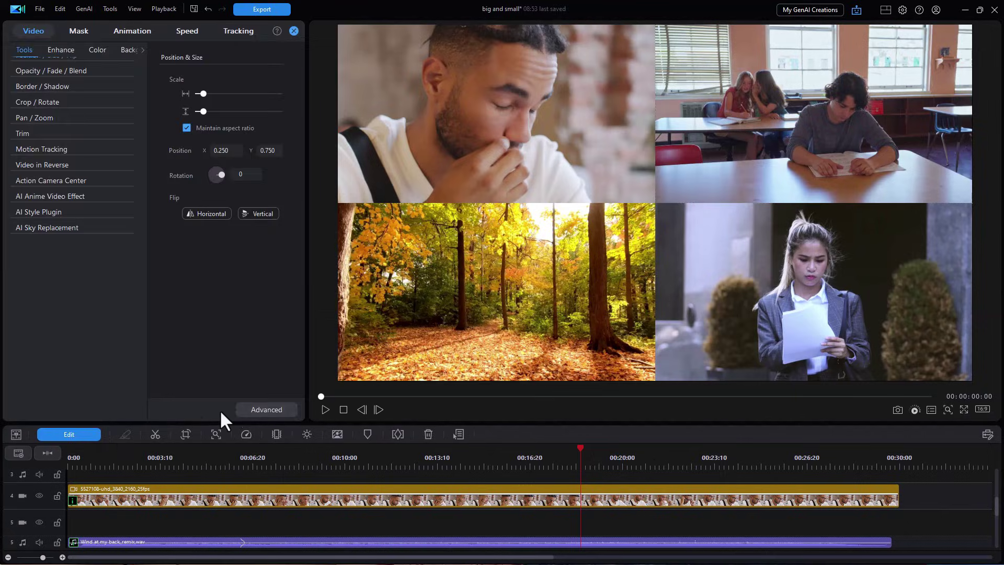
{"action": "left_click", "coordinate": [254, 409]}
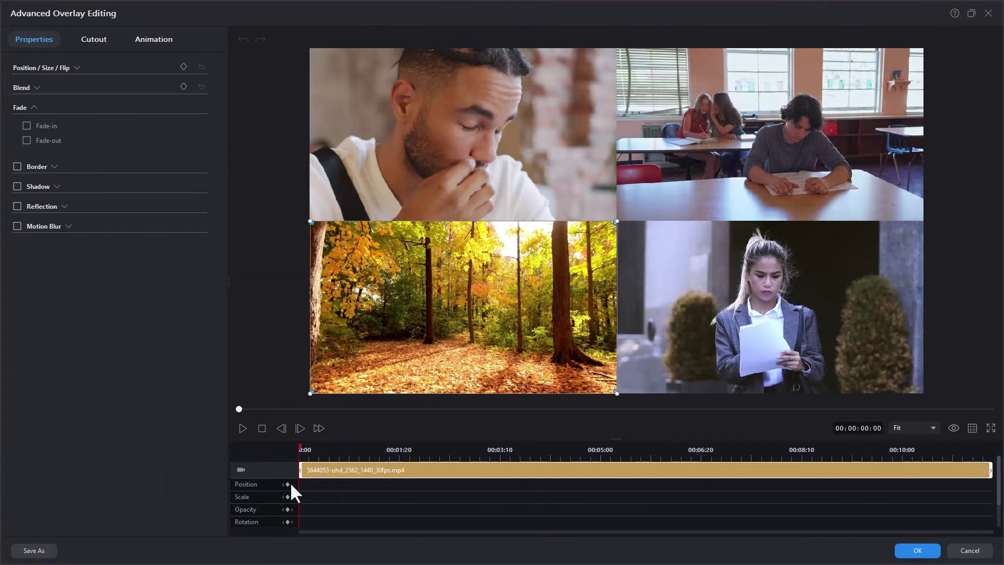
{"action": "left_click", "coordinate": [287, 485]}
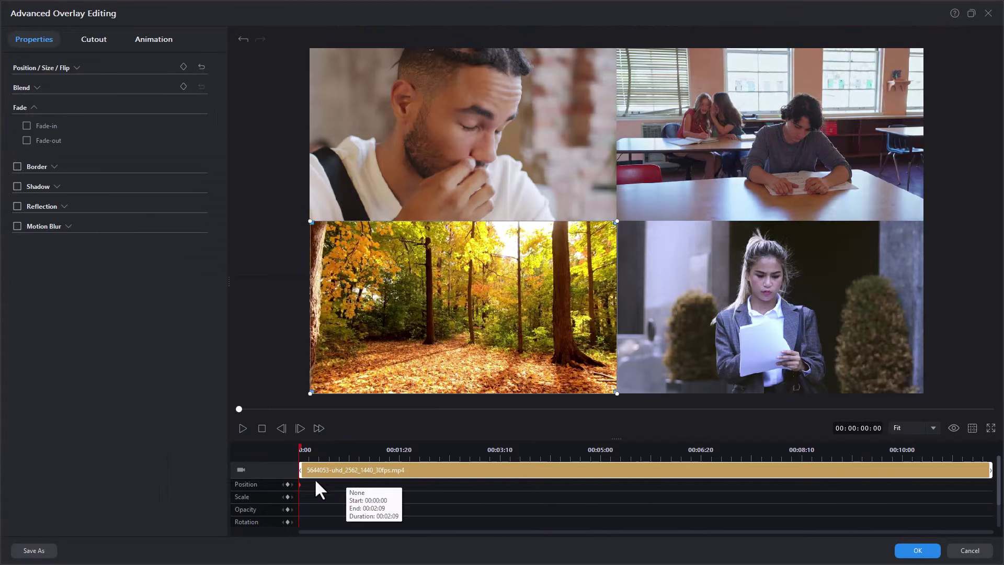
{"action": "left_click", "coordinate": [287, 496]}
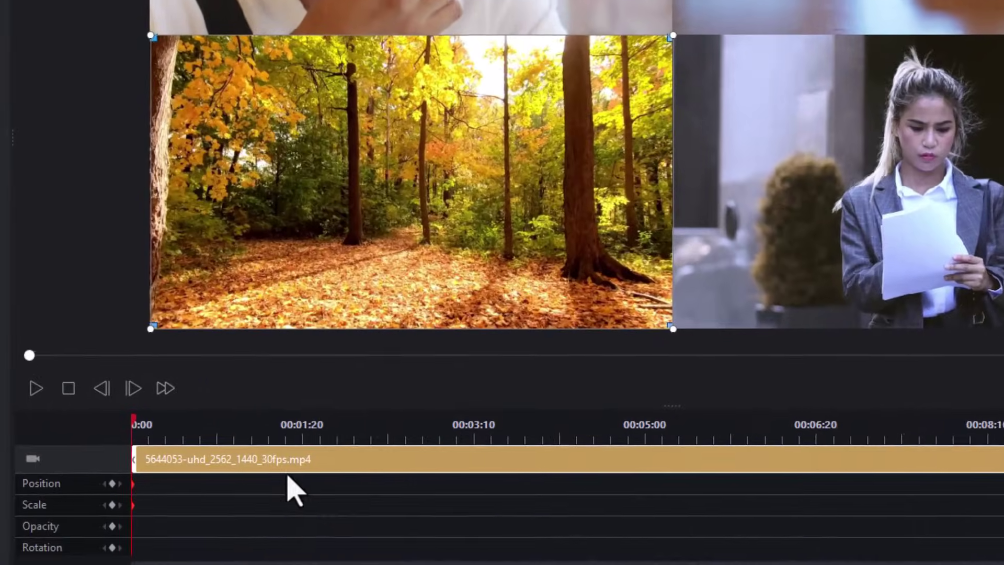
Step: Enlarge the forest clip to fill the whole frame about two seconds into the clip
{"action": "key", "text": "space"}
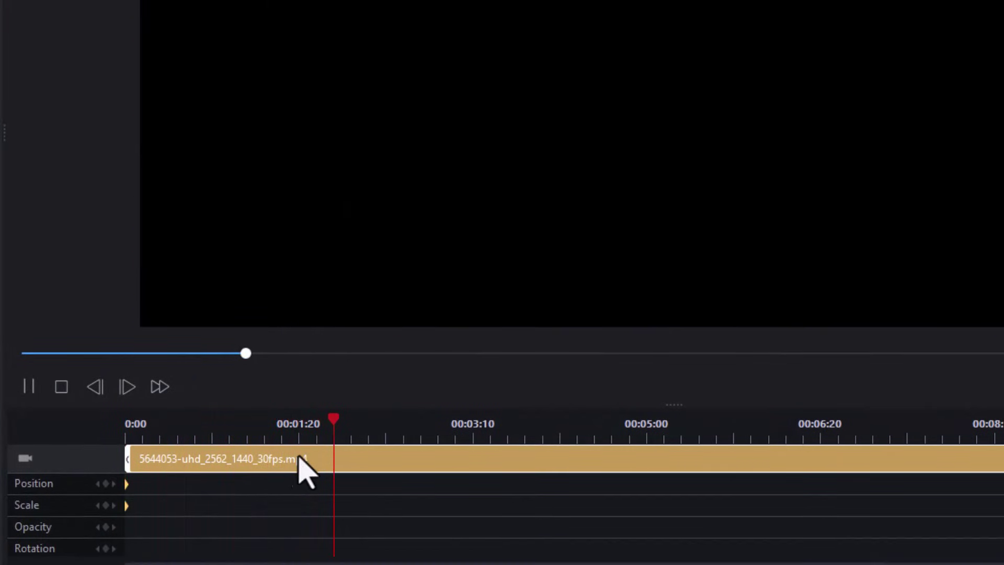
{"action": "key", "text": "space"}
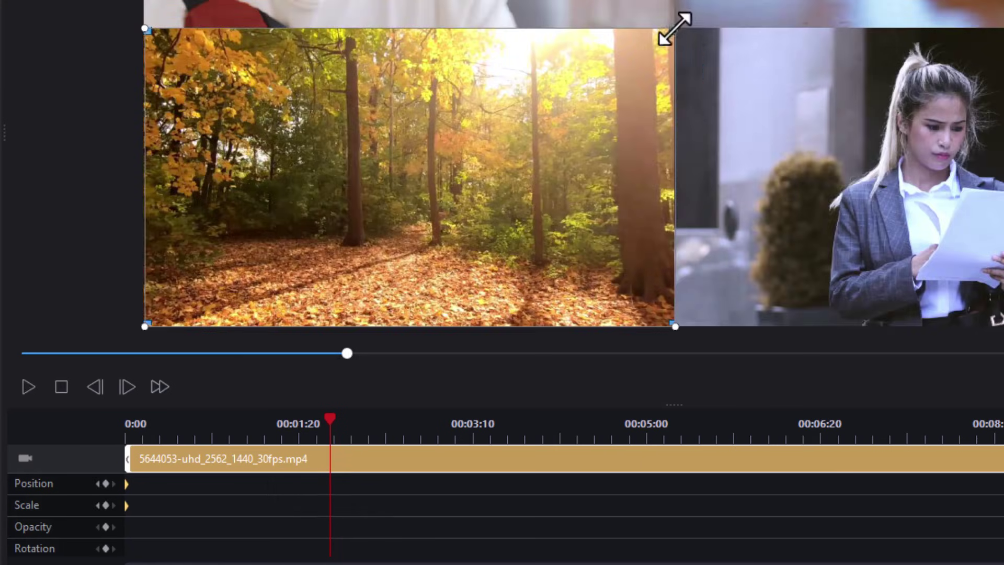
{"action": "left_click_drag", "start_coordinate": [674, 30], "coordinate": [1003, 0]}
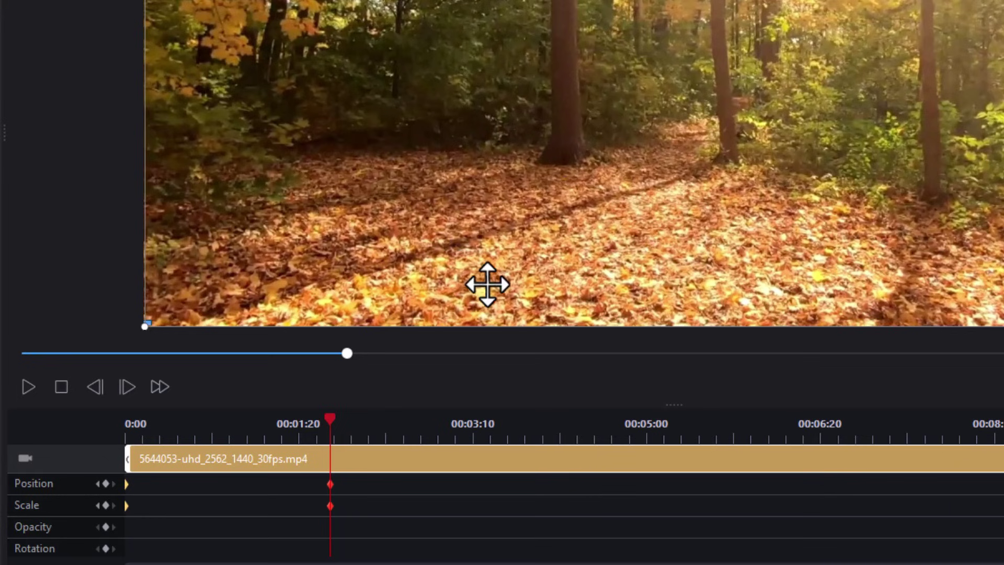
Step: Duplicate the previous Position and Scale keyframes about 5.5 seconds into the forest clip to hold it full-frame
{"action": "left_click", "coordinate": [434, 432]}
{"action": "key", "text": "space"}
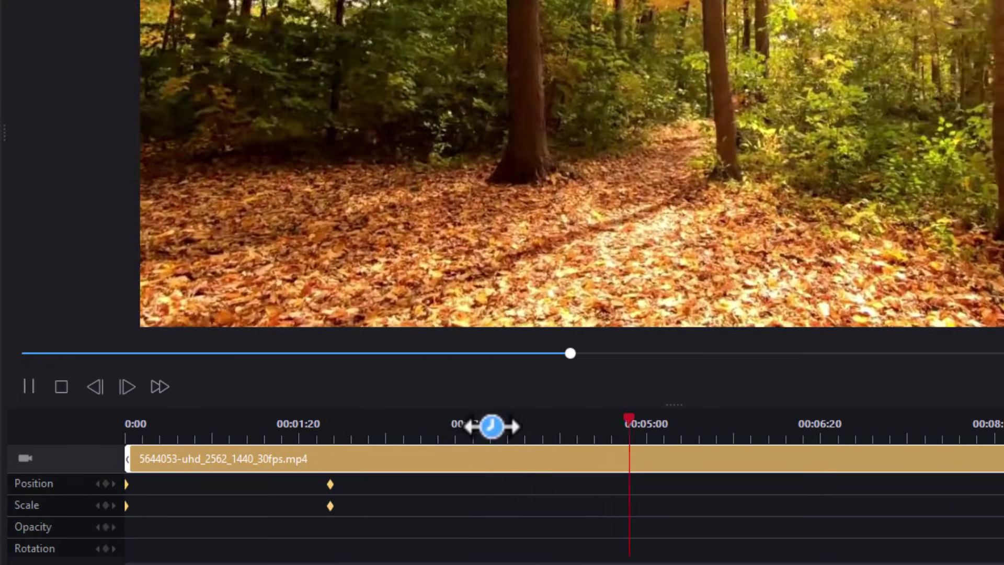
{"action": "key", "text": "space"}
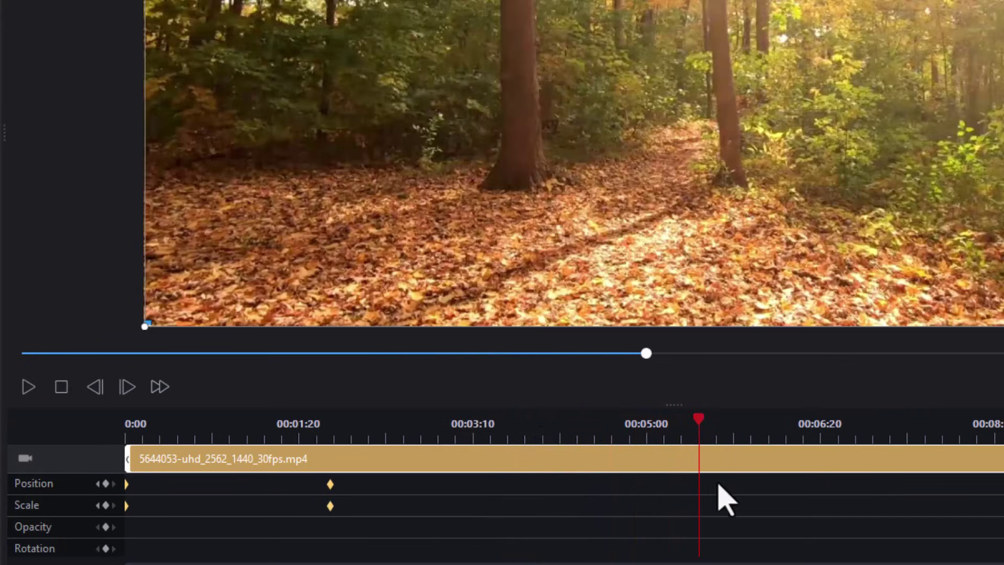
{"action": "right_click", "coordinate": [700, 489]}
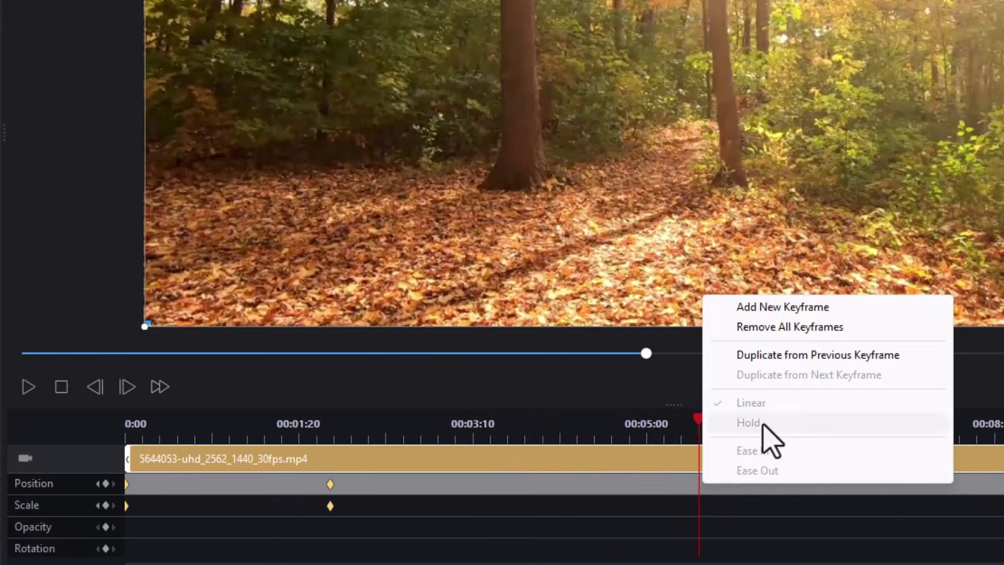
{"action": "left_click", "coordinate": [798, 356]}
{"action": "right_click", "coordinate": [699, 506]}
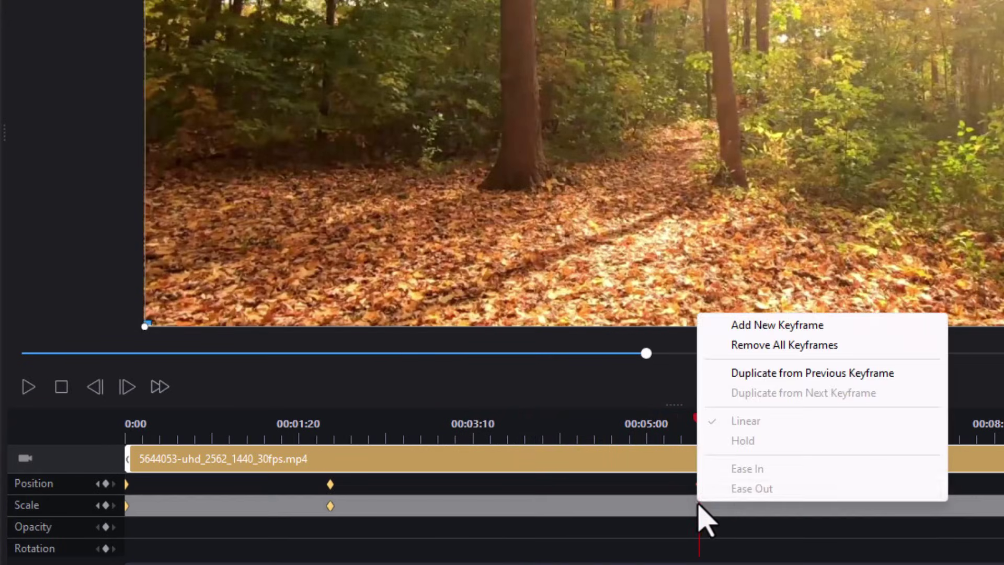
{"action": "left_click", "coordinate": [783, 373]}
Step: Shrink the forest clip back into the lower-left quadrant at 00:00:07:18 and apply the advanced edits
{"action": "key", "text": "space"}
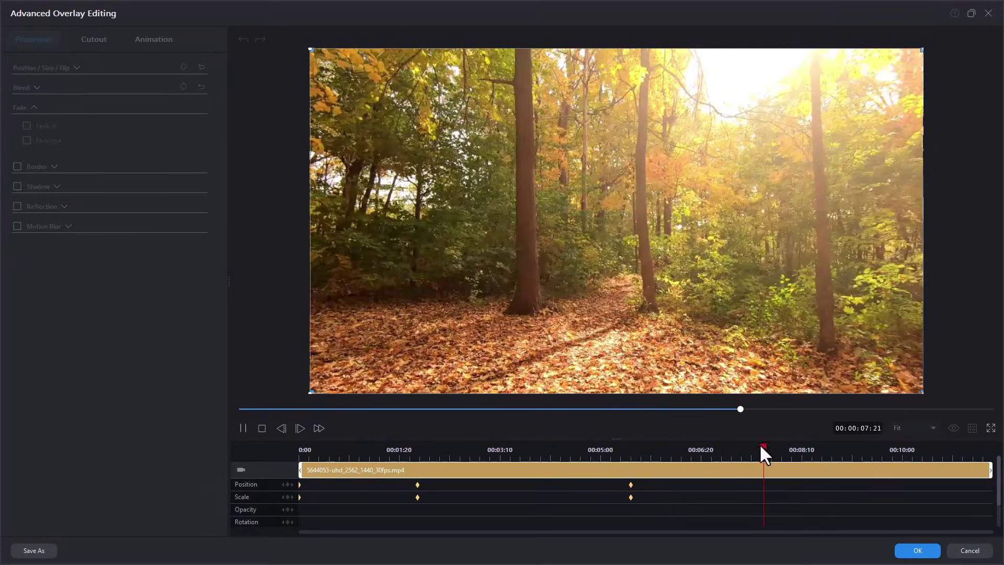
{"action": "left_click", "coordinate": [758, 448]}
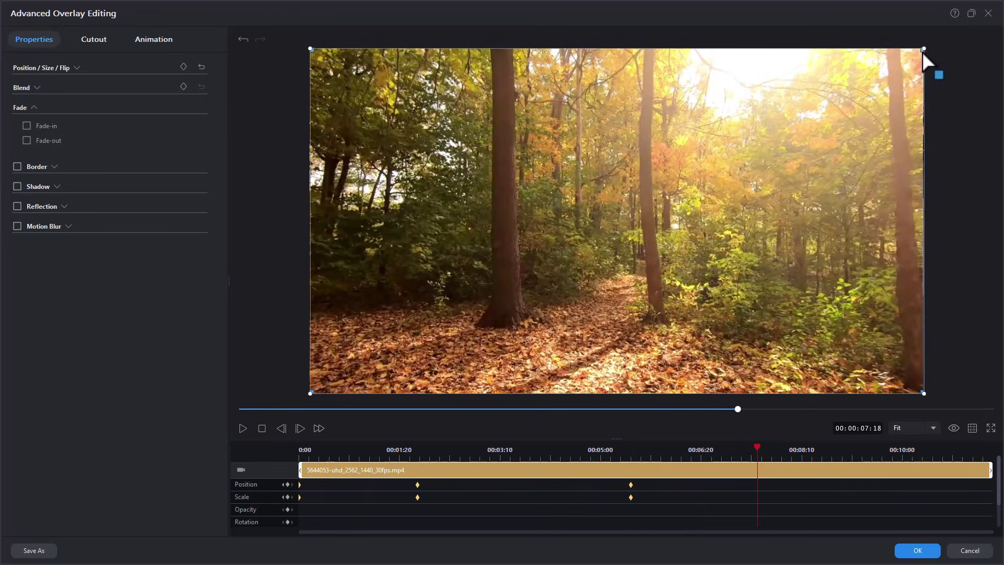
{"action": "left_click_drag", "start_coordinate": [922, 49], "coordinate": [617, 232]}
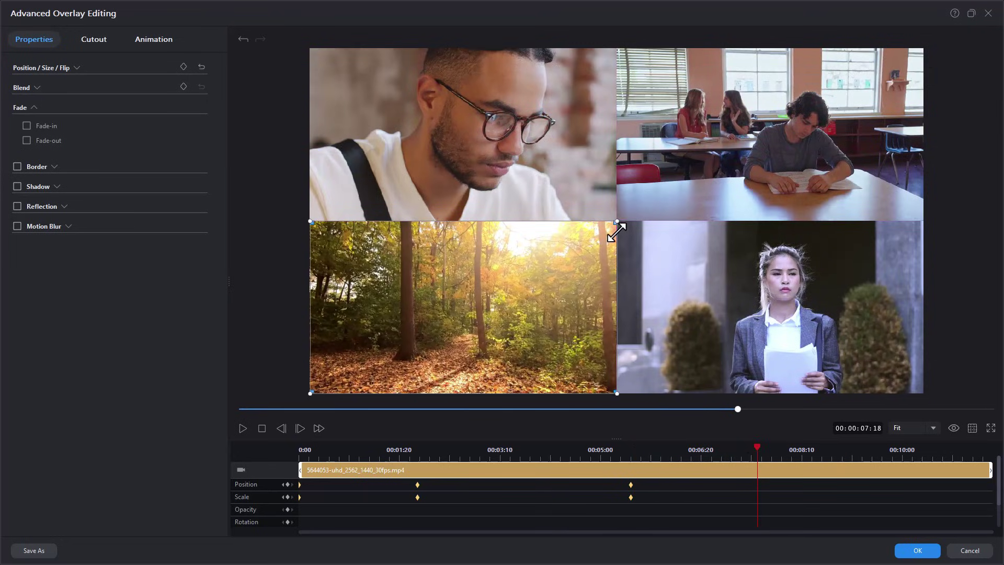
{"action": "left_click", "coordinate": [916, 551]}
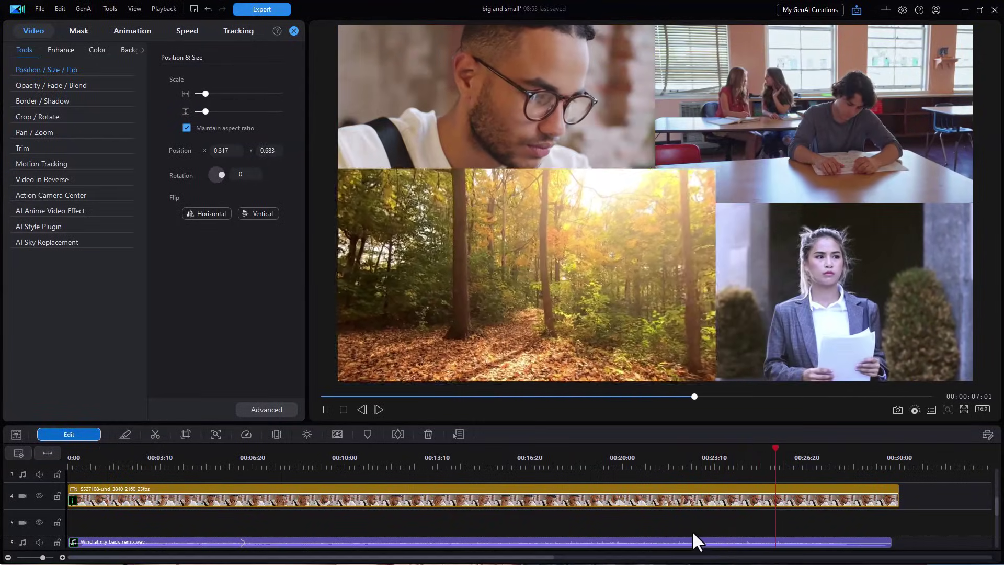
Step: Play the split-screen sequence to review the clips growing to full frame and shrinking back
{"action": "key", "text": "space"}
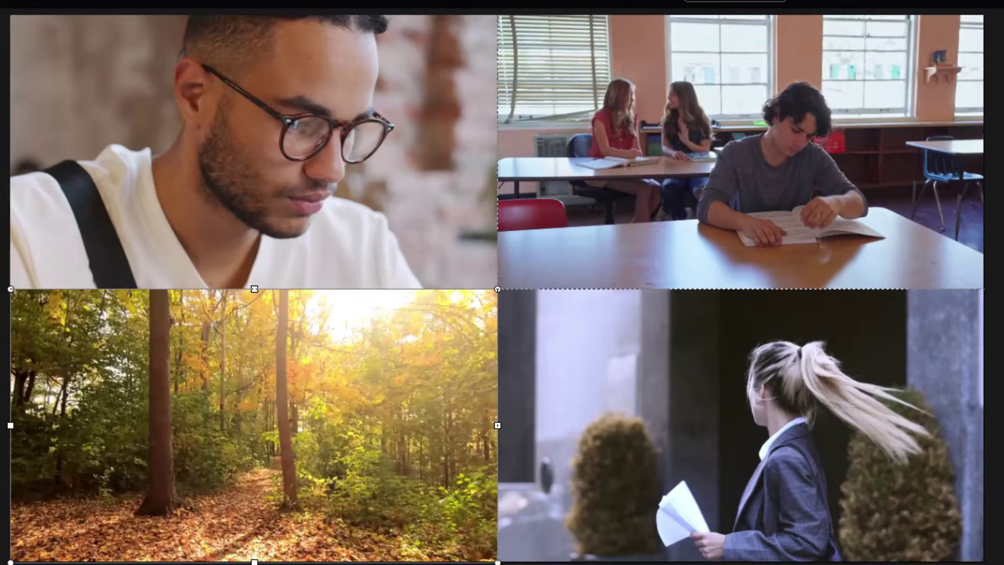
{"action": "key", "text": "space"}
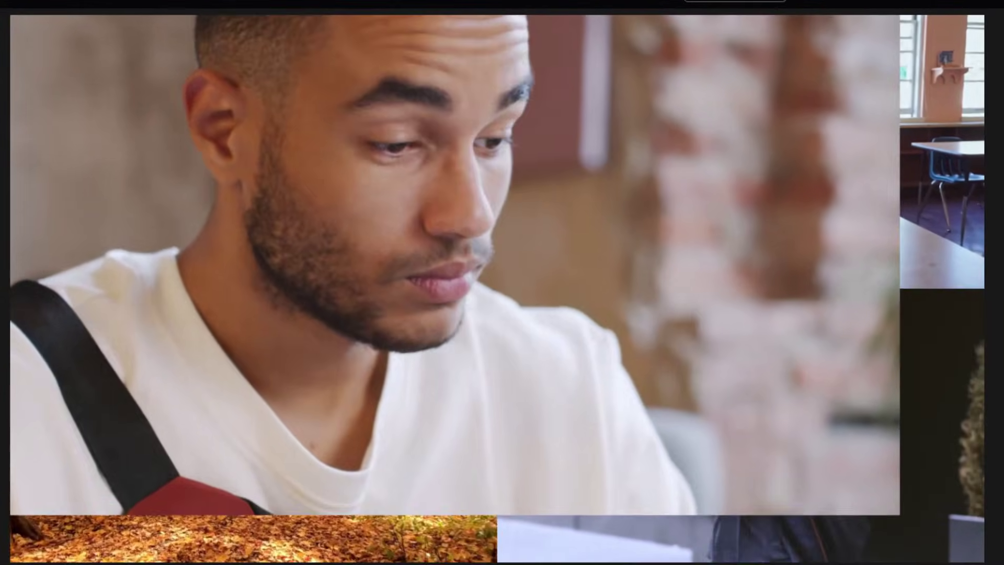